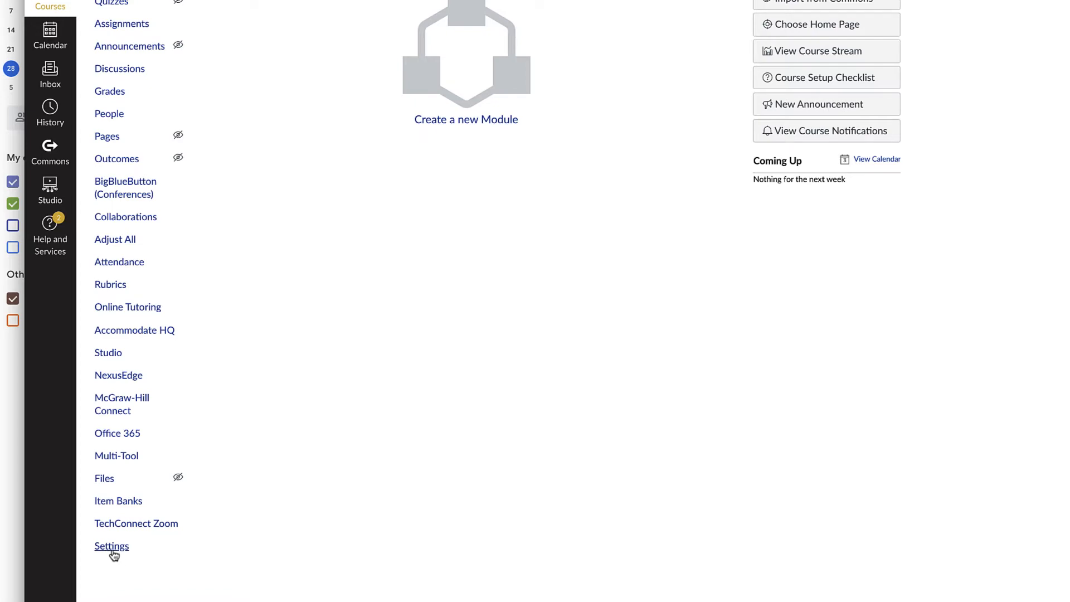
Open the course's navigation settings and look through the enabled and student-hidden menu items.
left_click(112, 549)
scroll(333, 232, "up", 1)
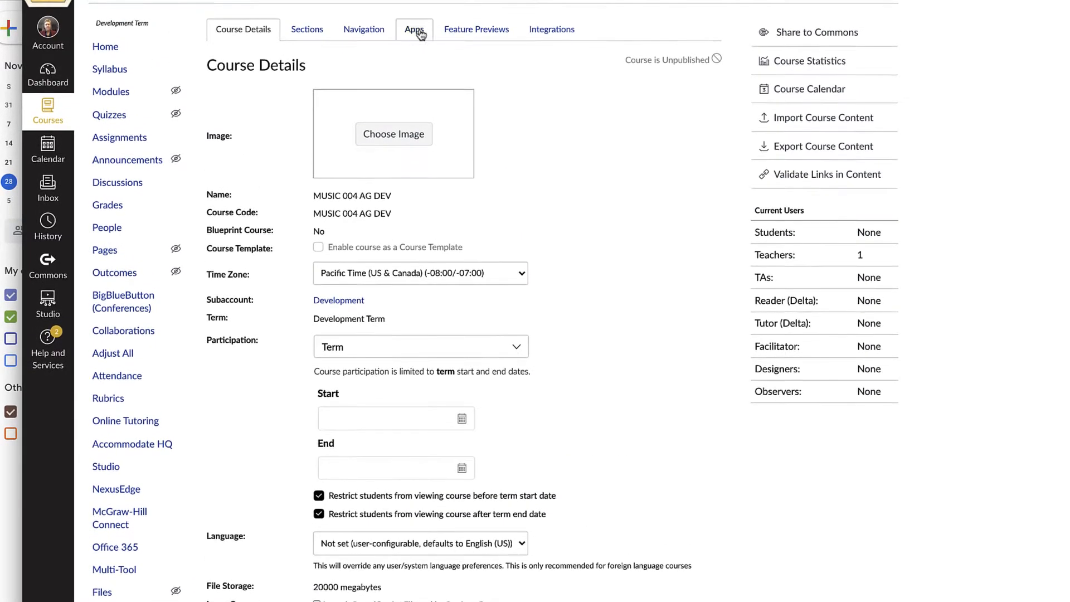
left_click(354, 24)
scroll(421, 215, "down", 1)
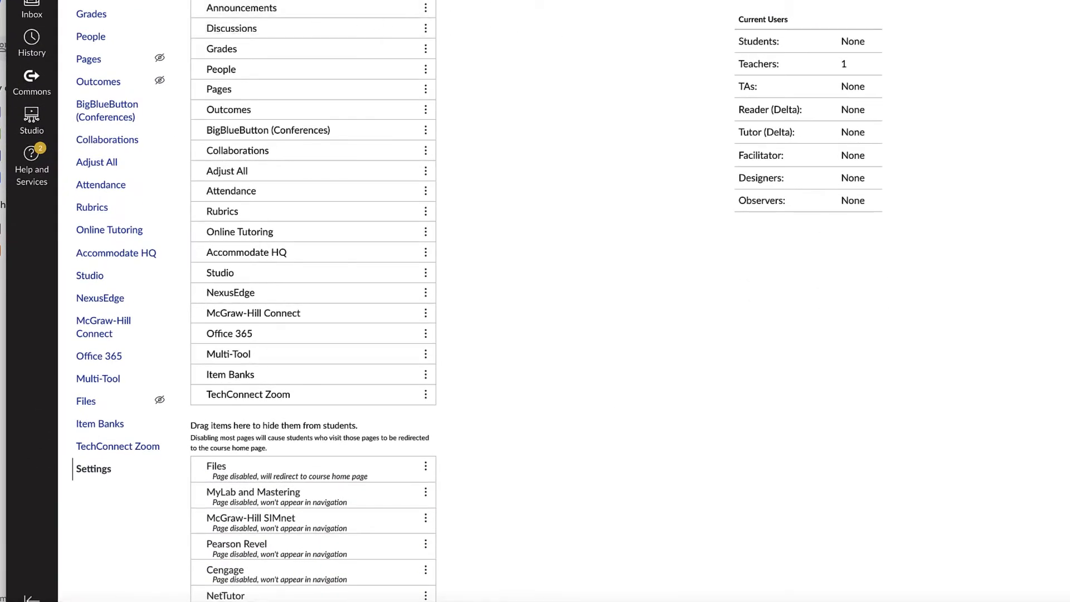
scroll(302, 169, "down", 2)
scroll(302, 168, "down", 4)
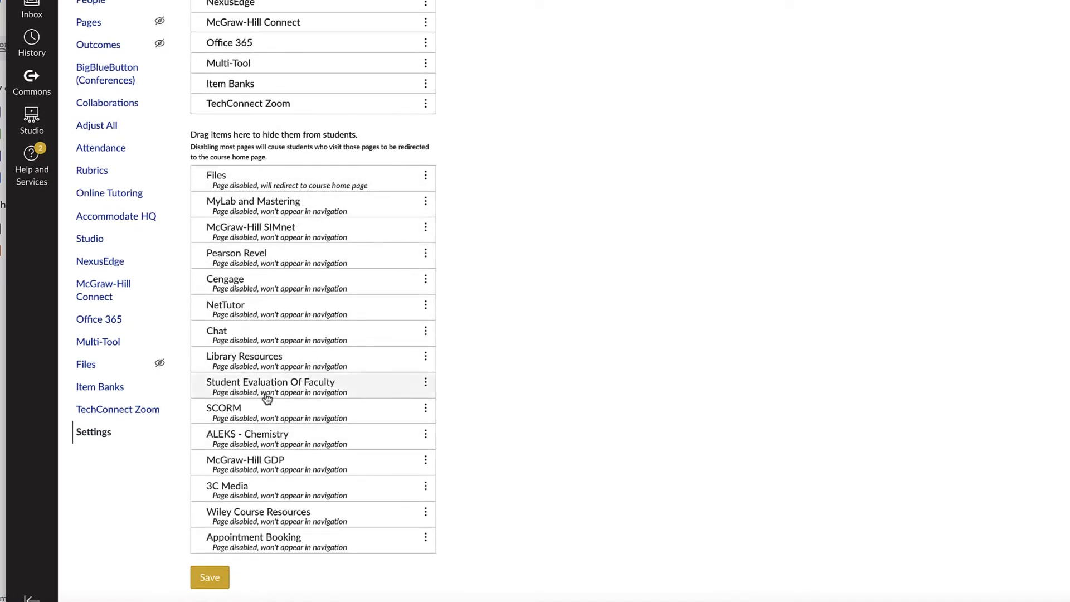
scroll(312, 312, "up", 1)
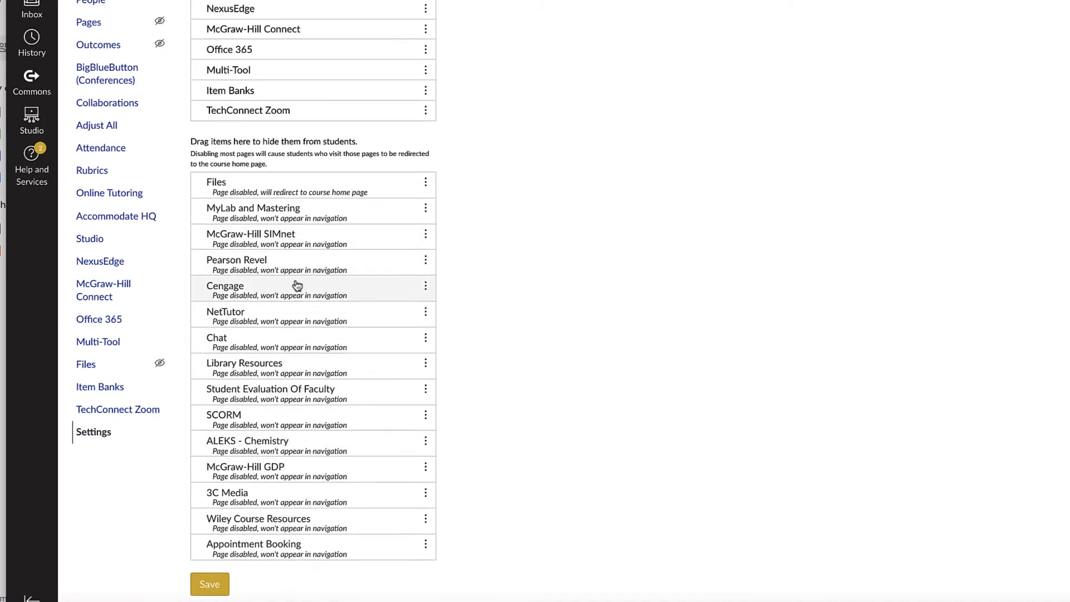
scroll(323, 89, "up", 1)
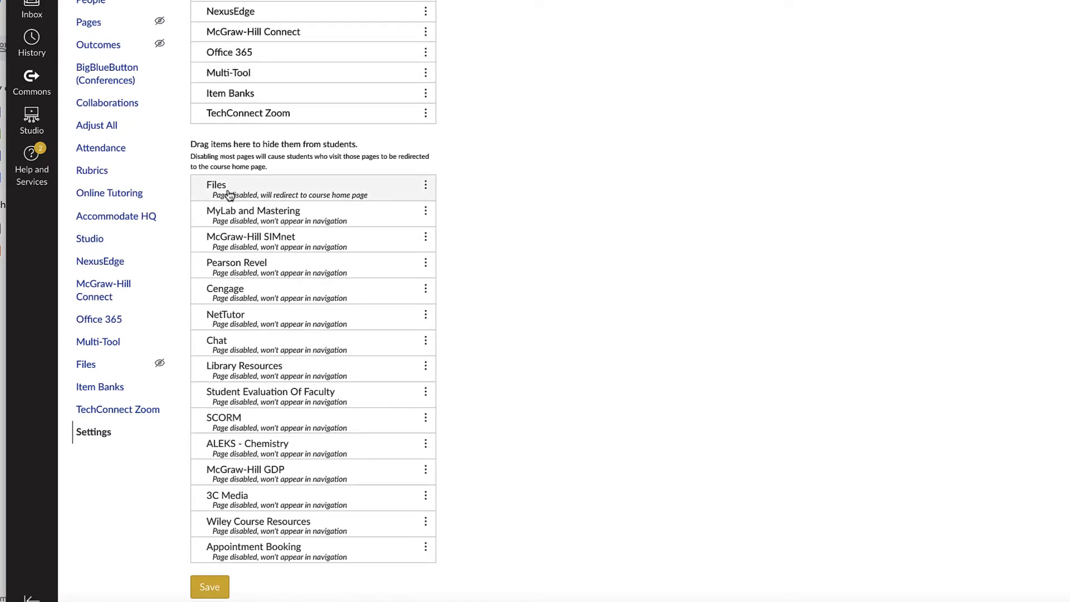
Move the Files item below McGraw-Hill SIMnet in the list of hidden navigation items.
left_click_drag(233, 192, 268, 241)
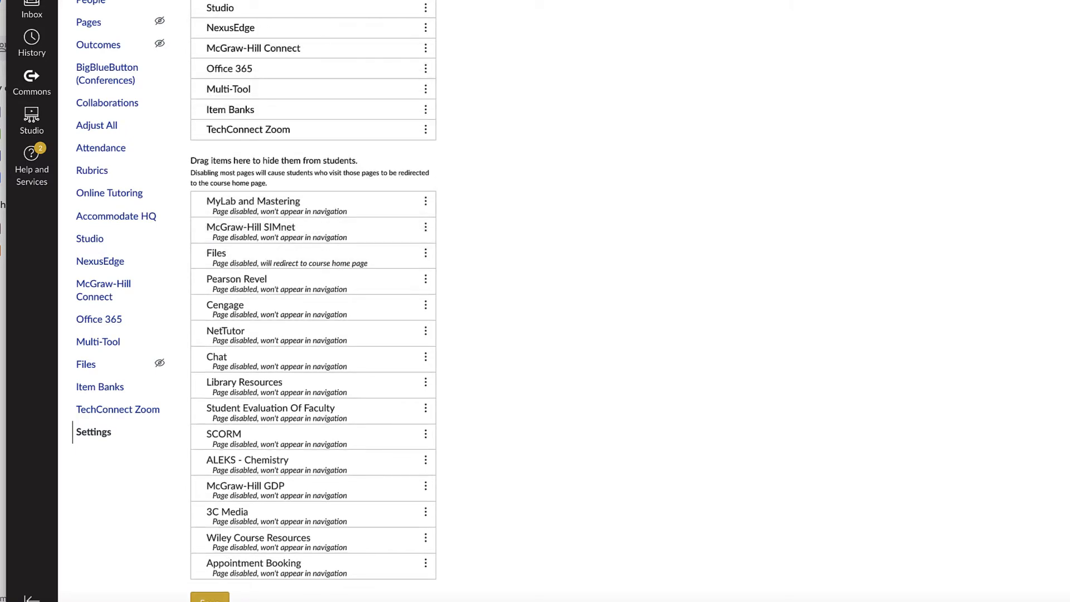
scroll(290, 245, "down", 1)
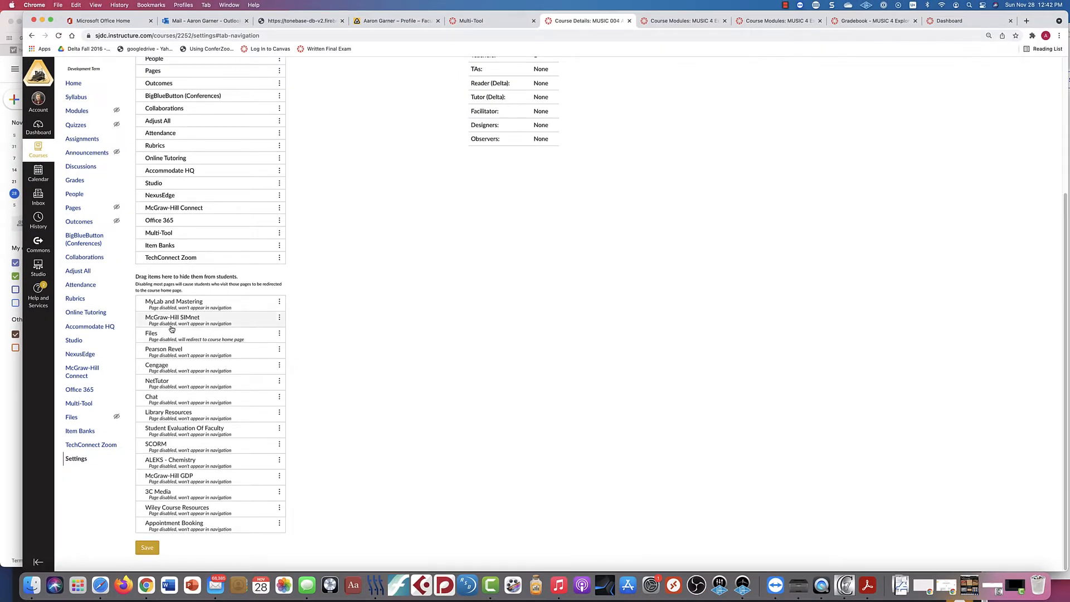
scroll(167, 327, "up", 1)
scroll(72, 357, "up", 1)
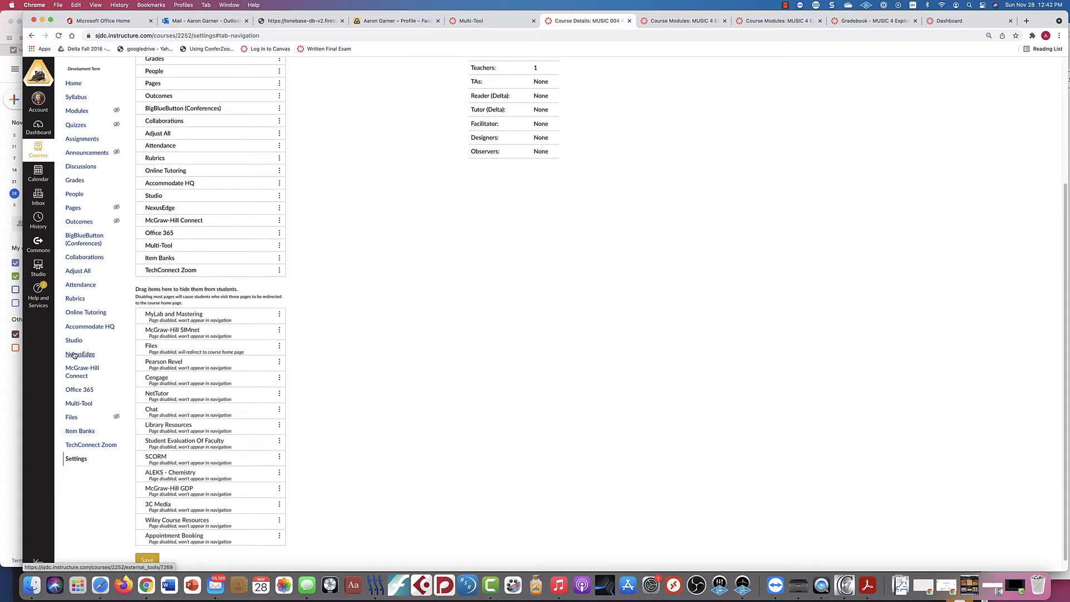
In Multi-Tool's Template Builder, create the Home front page and set the course's Home link to show it.
left_click(75, 404)
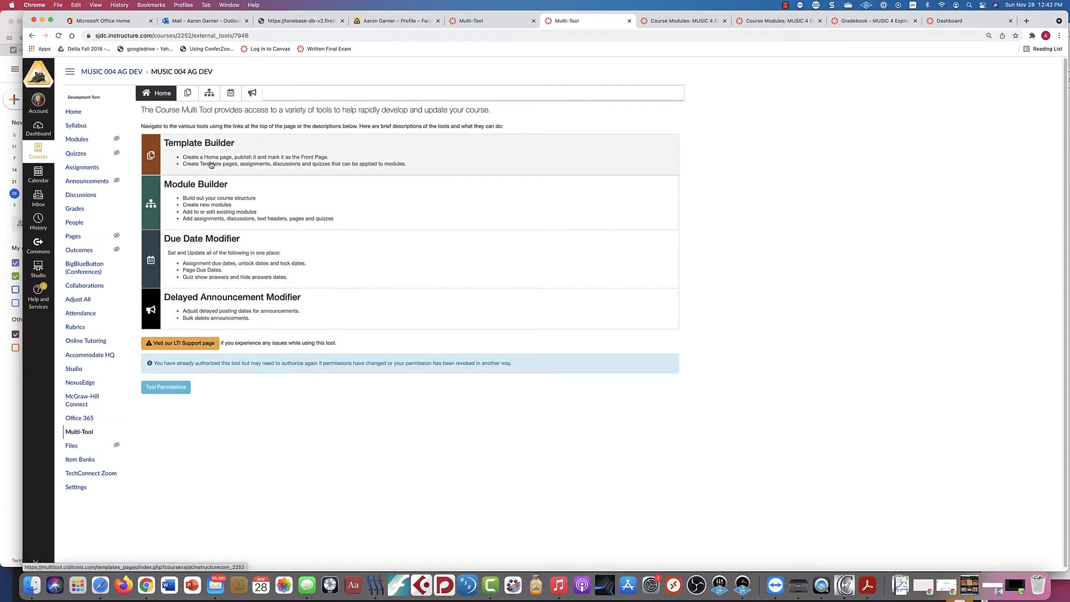
scroll(208, 144, "down", 1)
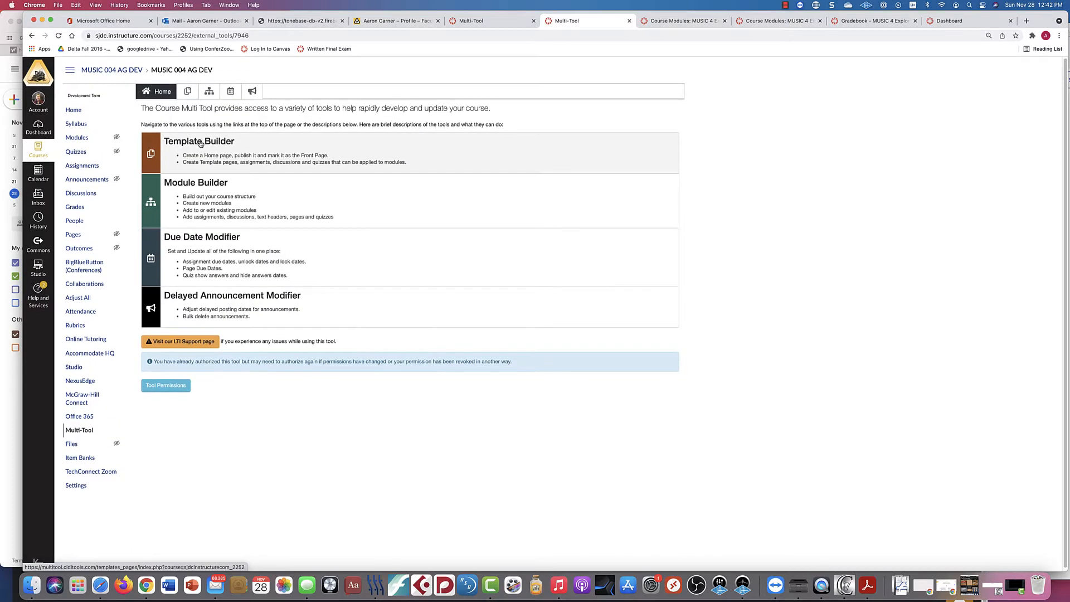
left_click(181, 143)
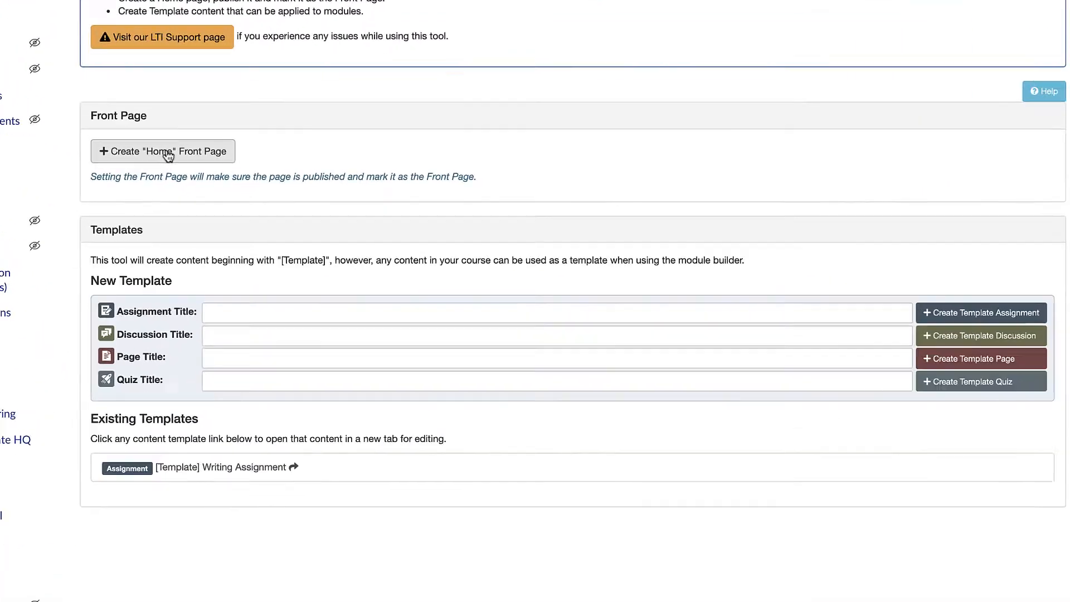
left_click(167, 153)
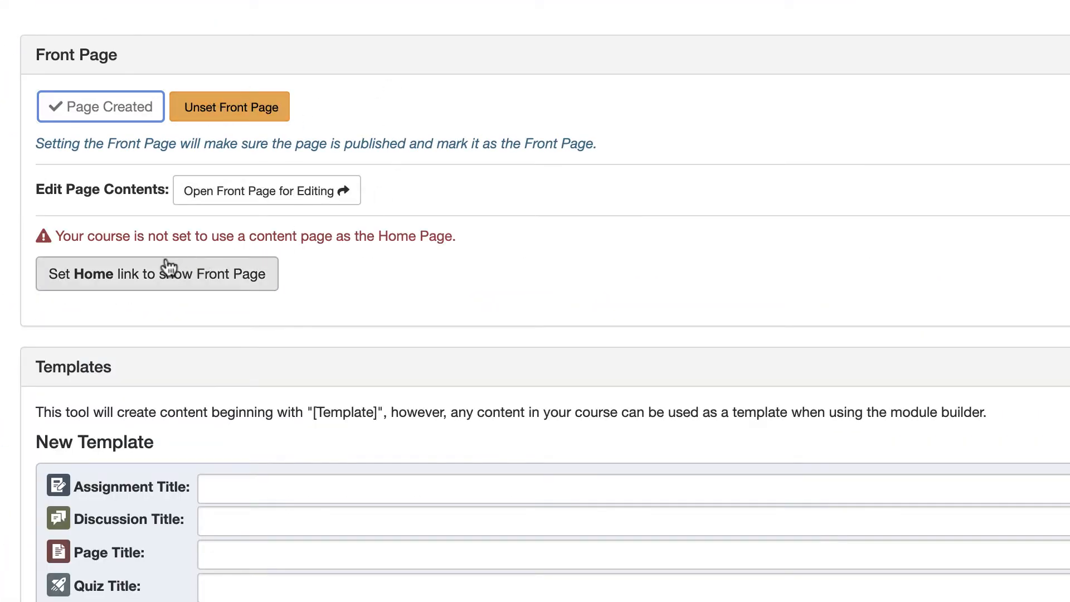
left_click(105, 279)
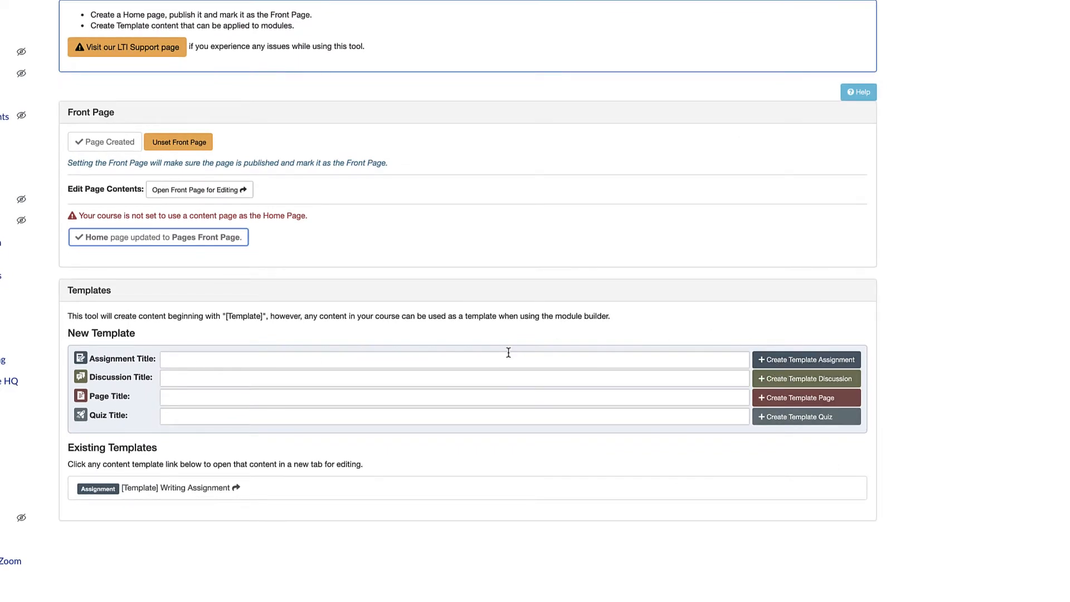
Enter Written Assignment as the title for the new assignment template.
left_click(224, 359)
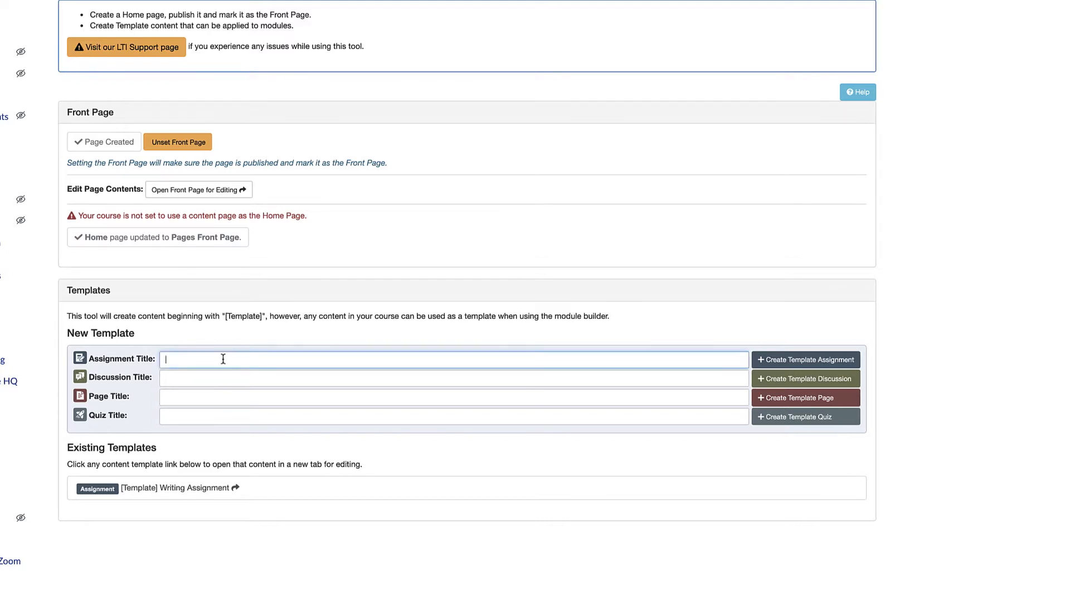
type("Assignment")
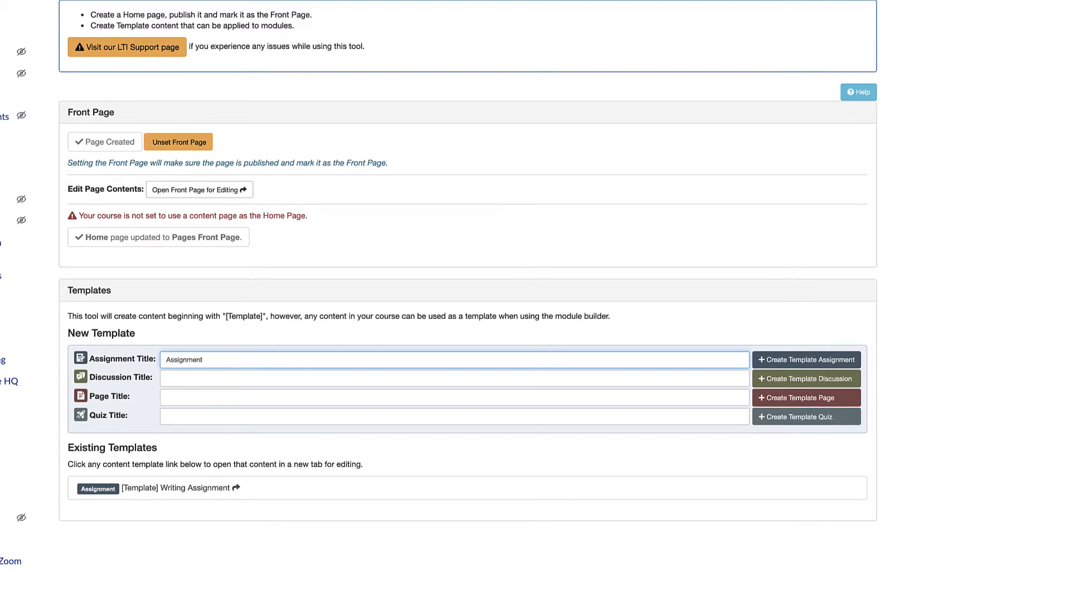
left_click(162, 361)
type("Written")
Enter Discussion as the new discussion template's title and Lecture as the new page template's title.
left_click(176, 382)
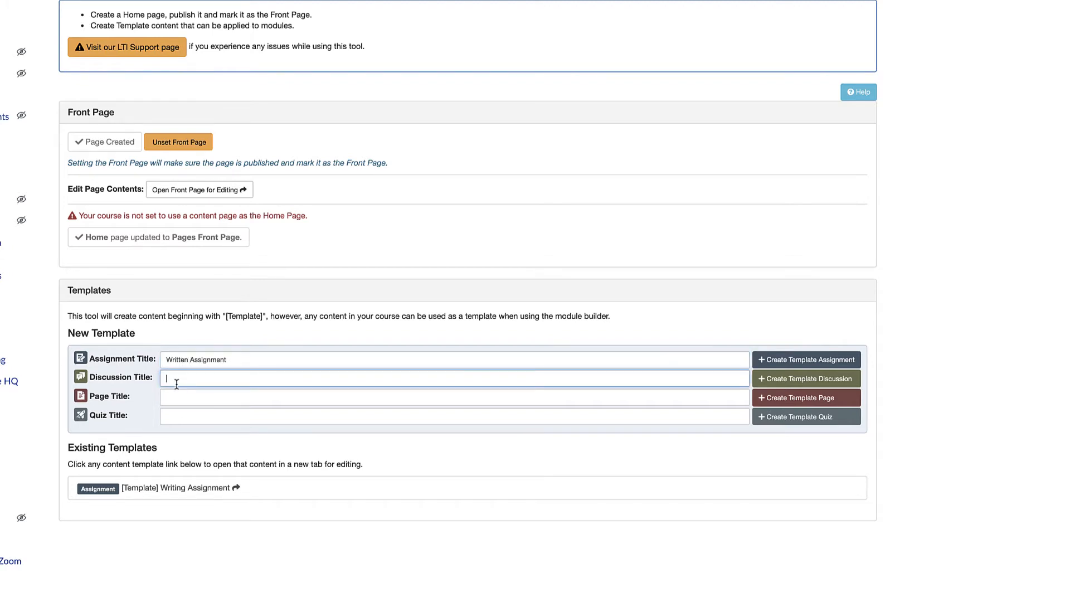
type("Discussion")
left_click(186, 398)
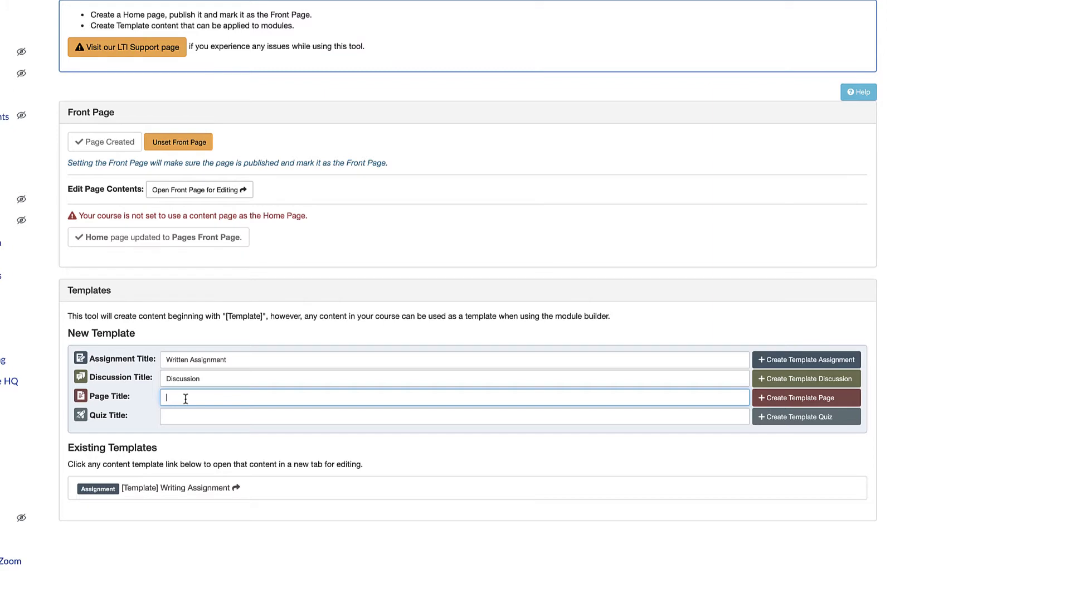
type("Lecture")
key("Tab")
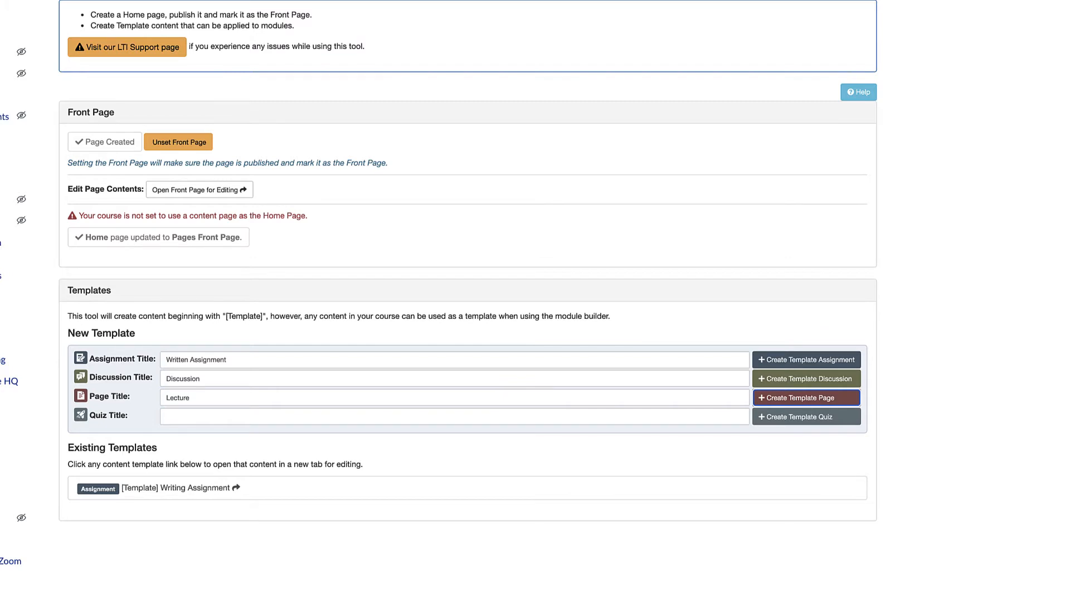
Enter Chapter Quiz as the title for the new quiz template.
left_click(188, 418)
type("Qui")
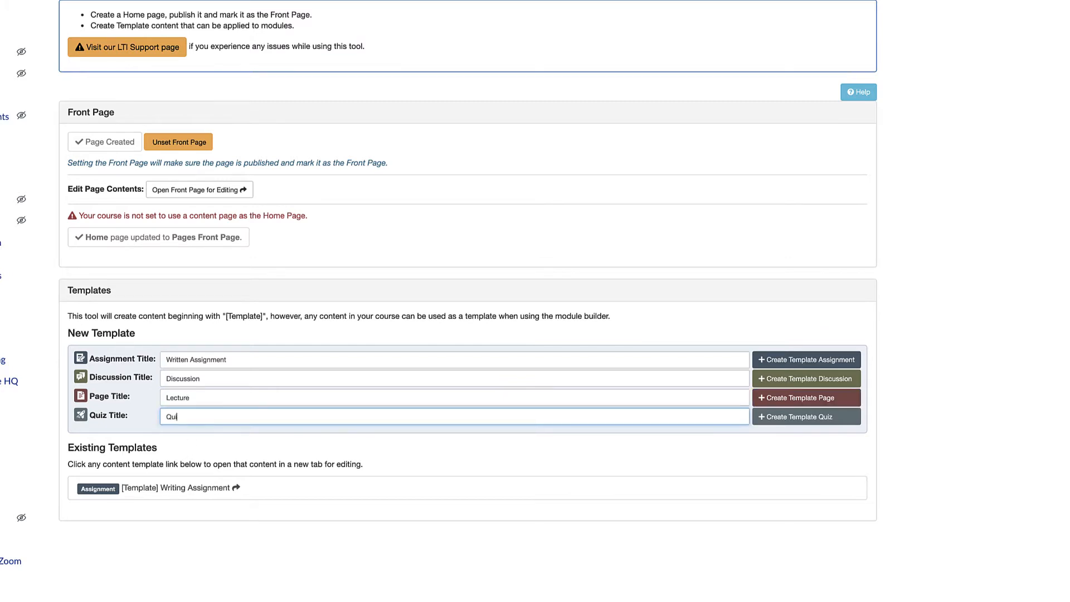
key("BackSpace")
key("BackSpace")
key("BackSpace")
type("Chapter Quiz")
Create the Written Assignment, Discussion, Lecture and Chapter Quiz templates from the entered titles.
left_click(796, 361)
left_click(796, 380)
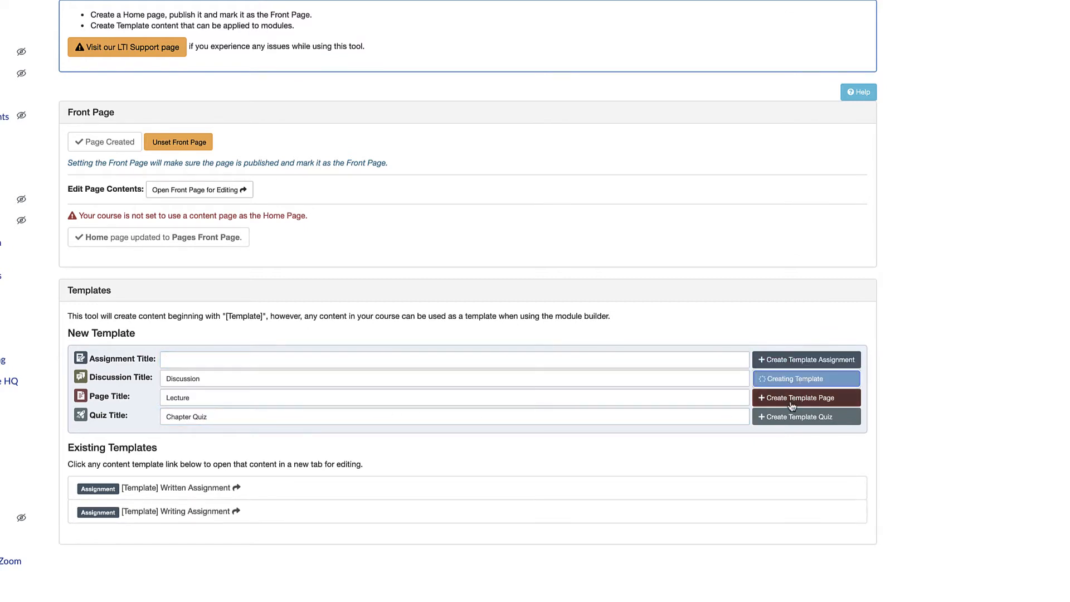
left_click(791, 399)
left_click(796, 416)
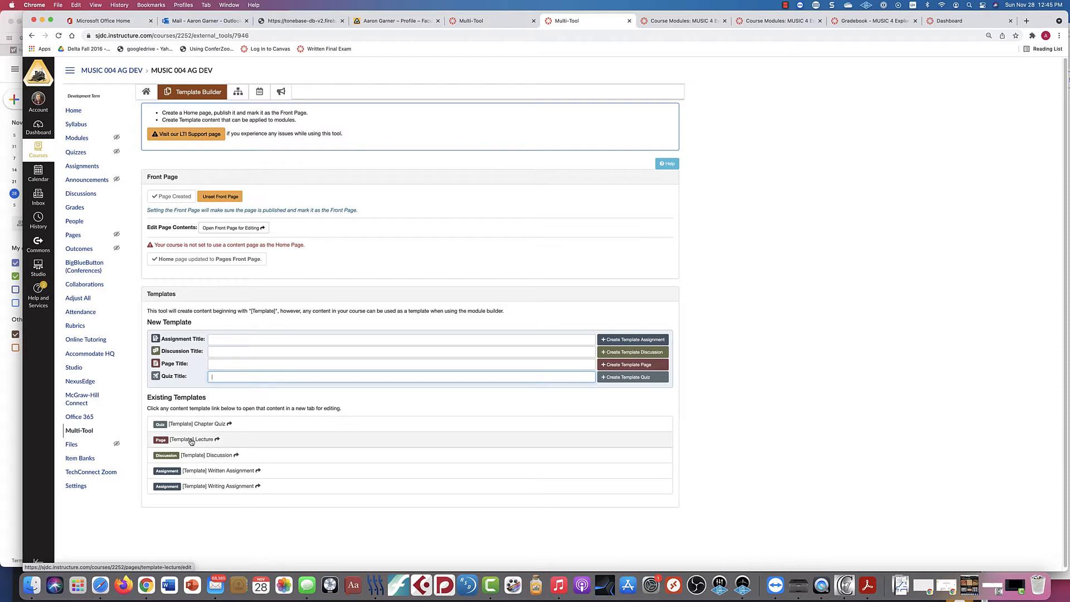
Open the Lecture page template for editing and apply the Flat Sections 1 theme with Design Tools.
left_click(190, 441)
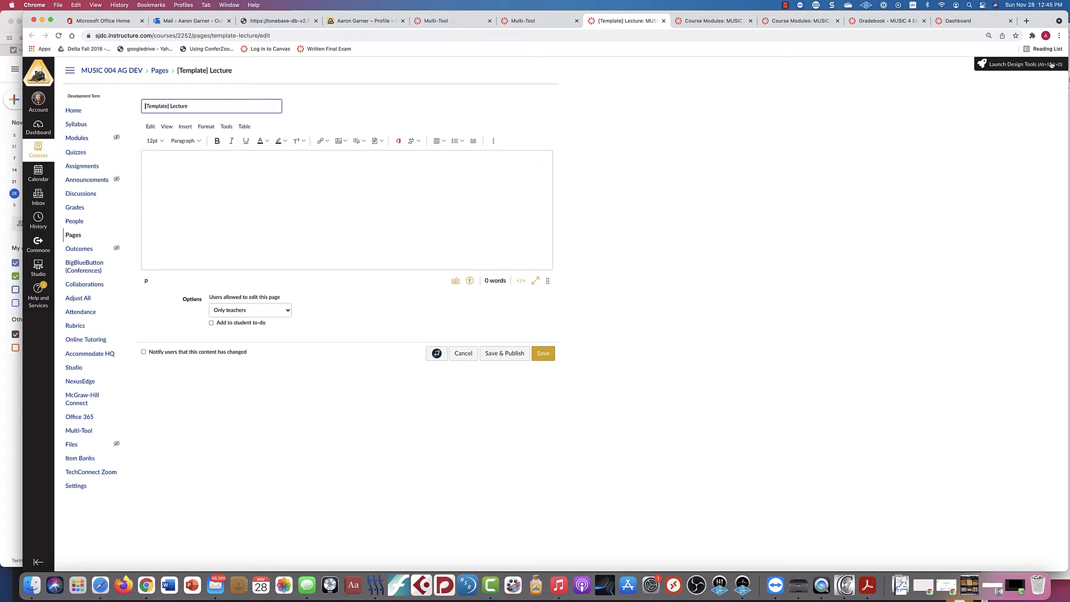
left_click(1051, 65)
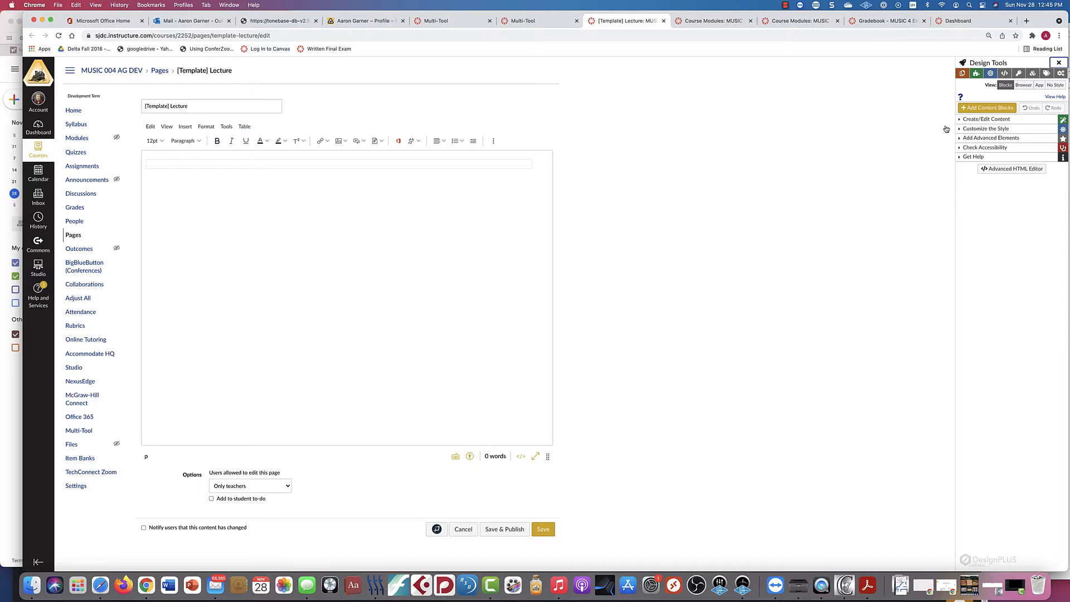
left_click(986, 118)
left_click(1026, 209)
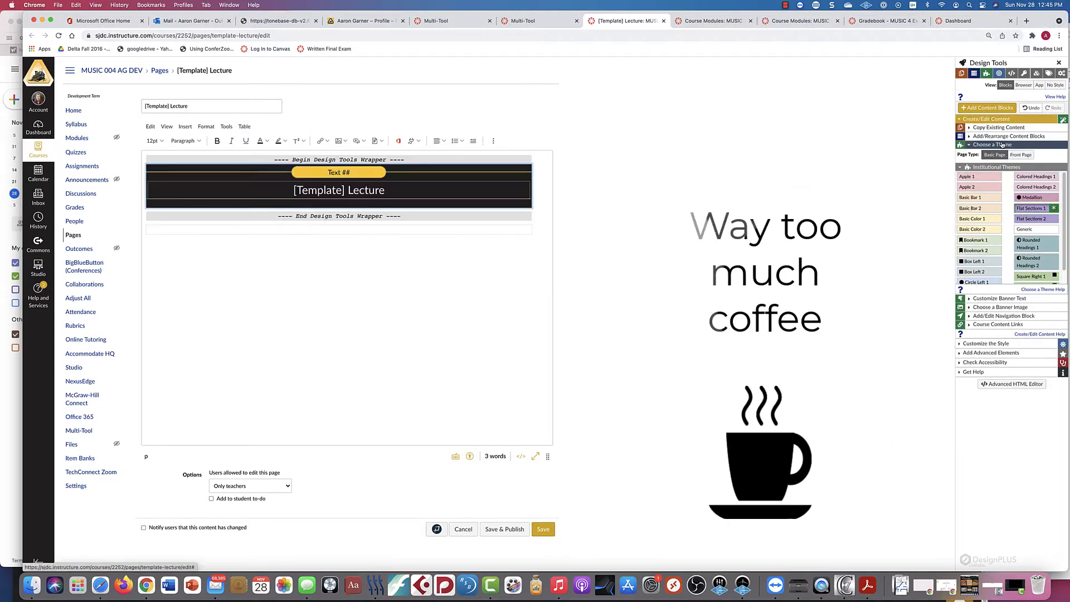
left_click(881, 194)
left_click(889, 203)
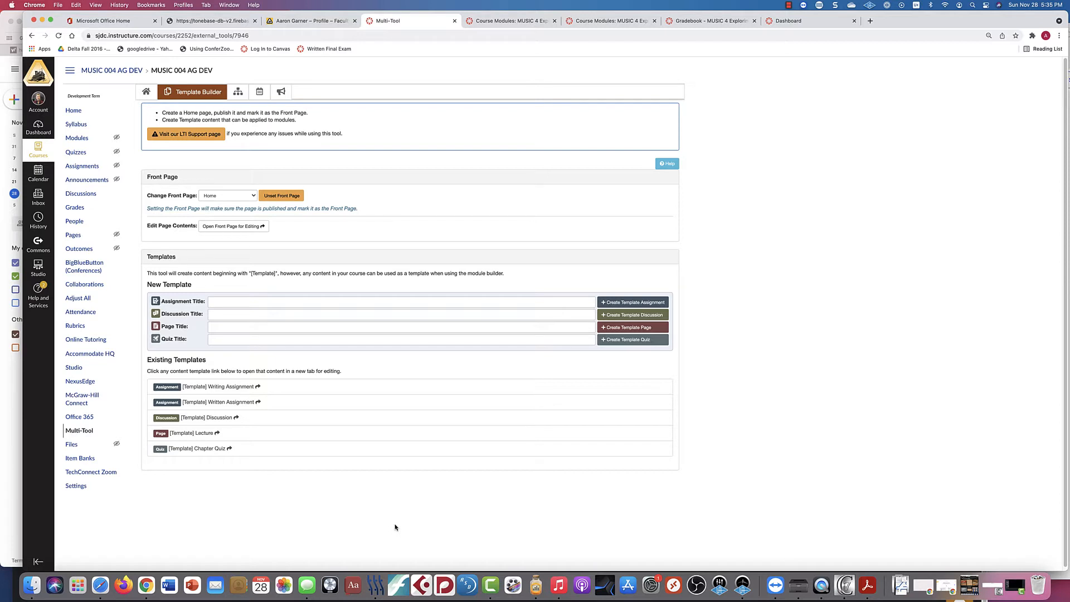
In Module Builder, set the new module pattern to the Week prefix with 4 modules.
left_click(234, 94)
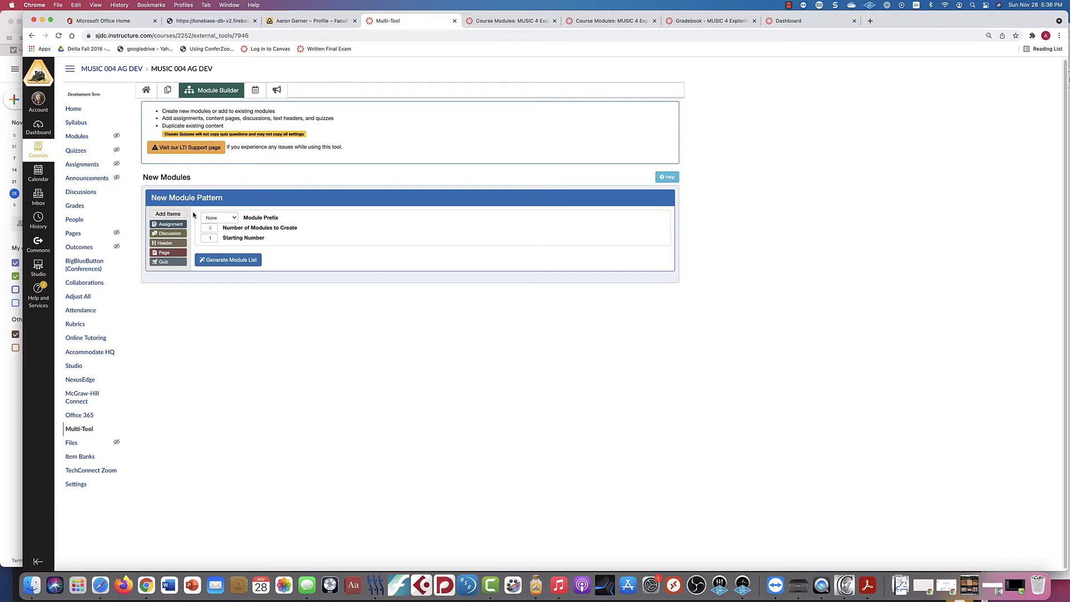
left_click(235, 219)
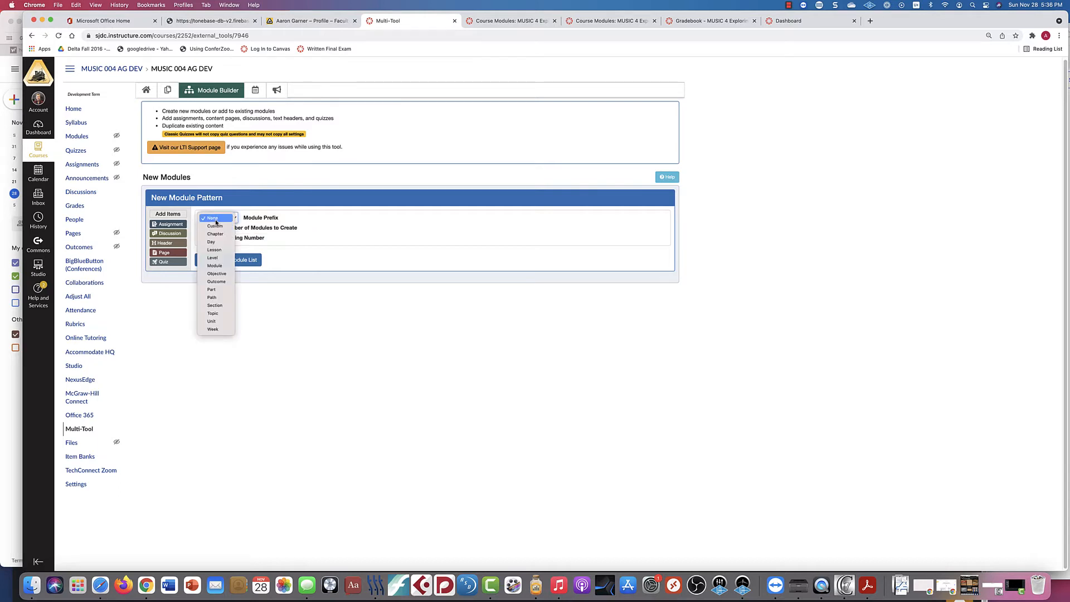
left_click(219, 330)
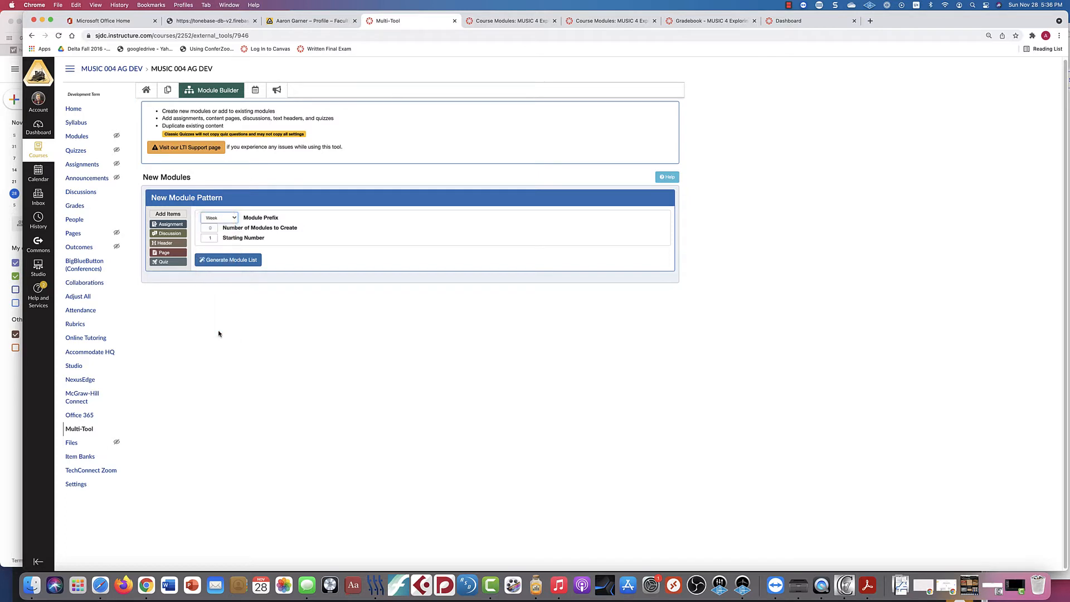
left_click(215, 227)
left_click(215, 227)
left_click(215, 227)
left_click(215, 226)
Add an assignment item named Written Assignment to the new module pattern.
left_click(166, 225)
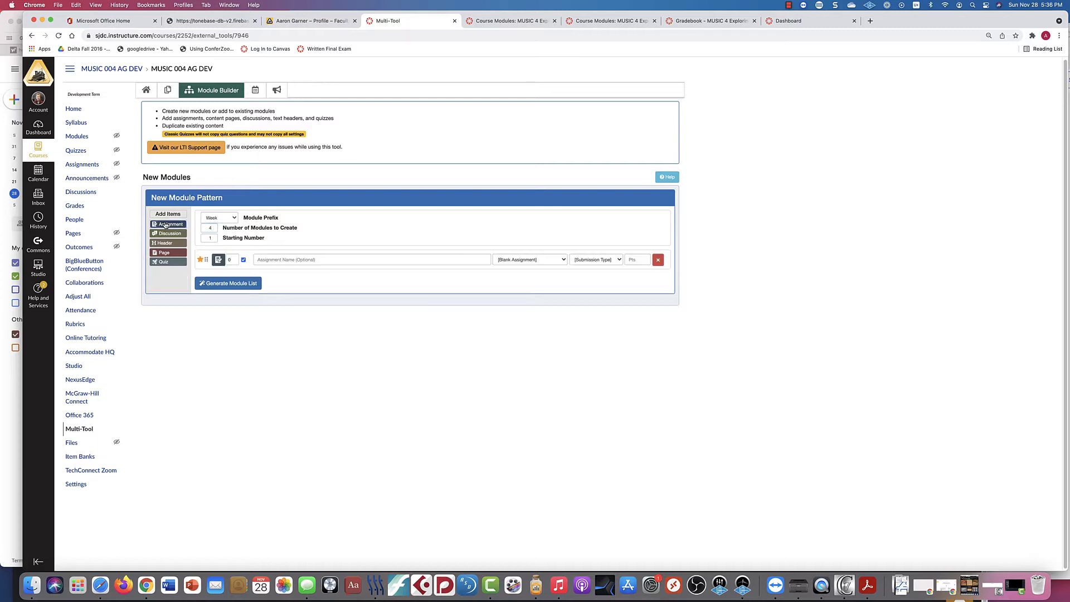
left_click(312, 260)
type("Assig")
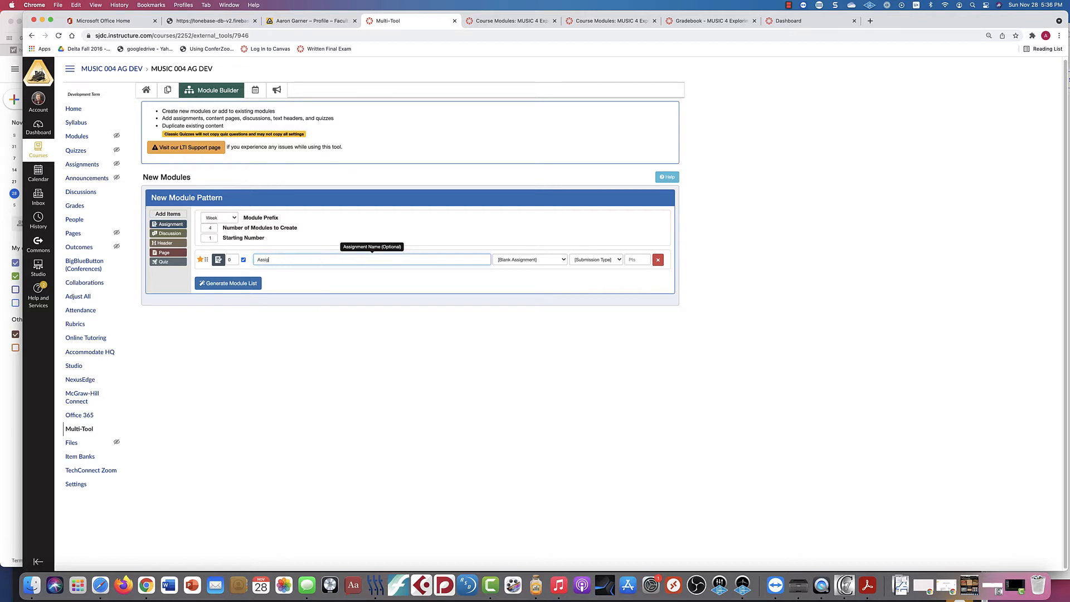
type("nment")
type("Written")
Base the Written Assignment item on the [Template] Writing Assignment template, with Online Submission and 10 points.
left_click(564, 262)
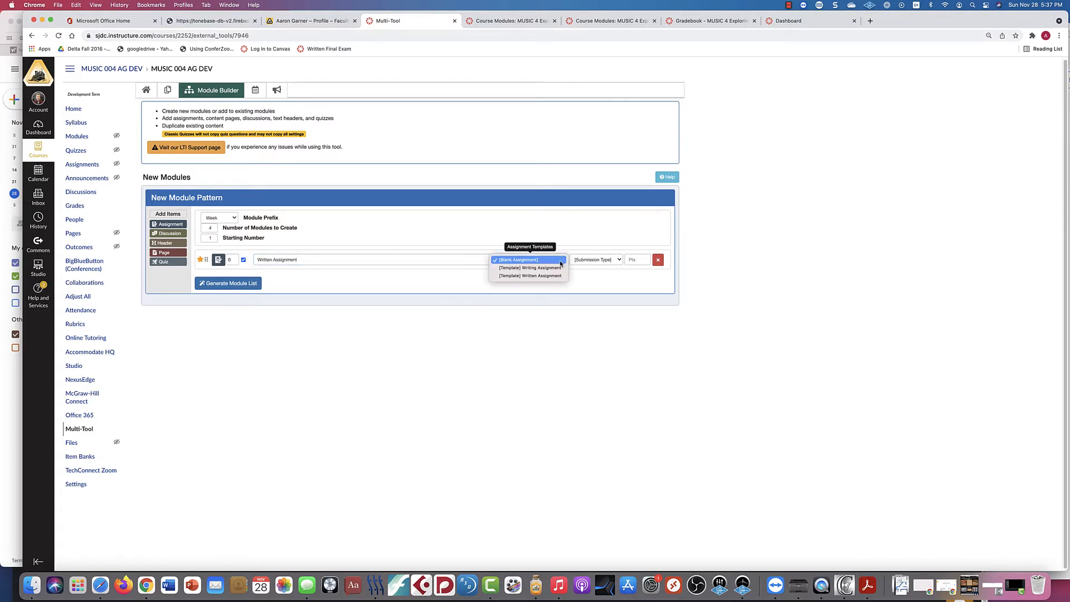
left_click(523, 270)
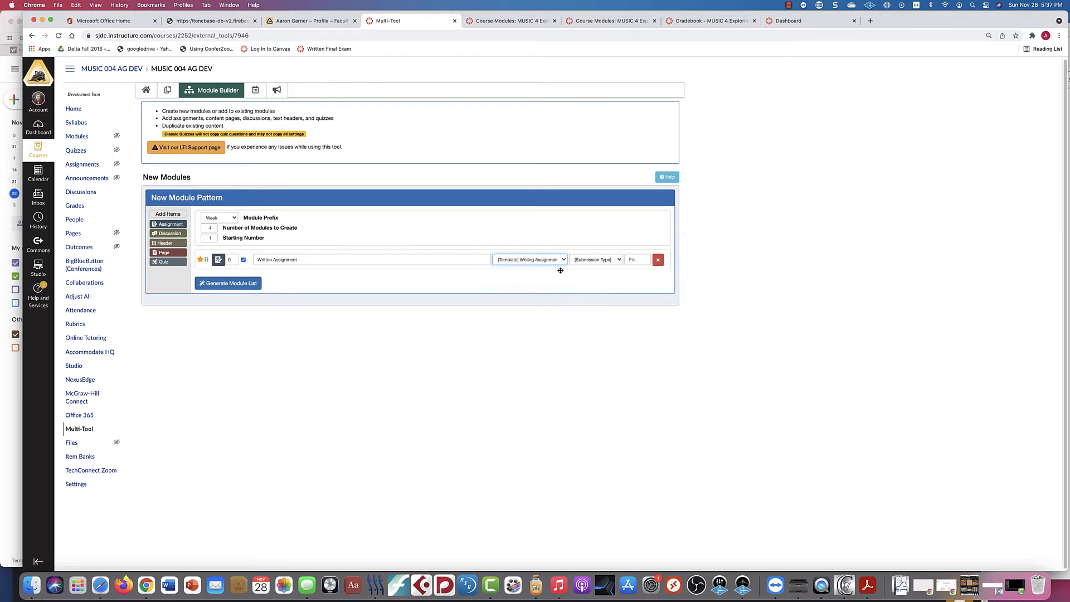
left_click(619, 261)
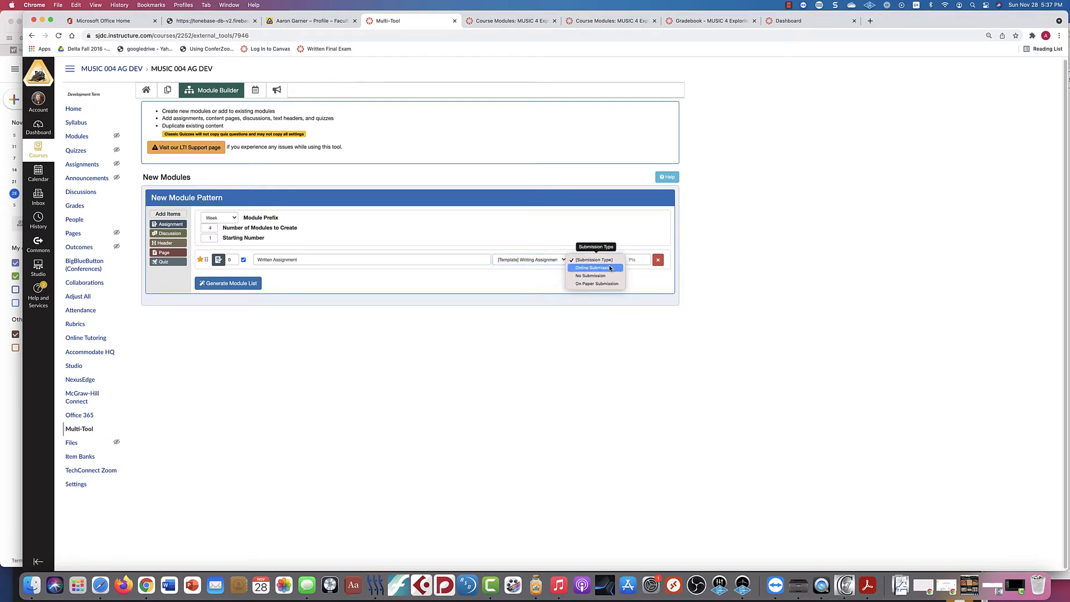
left_click(597, 269)
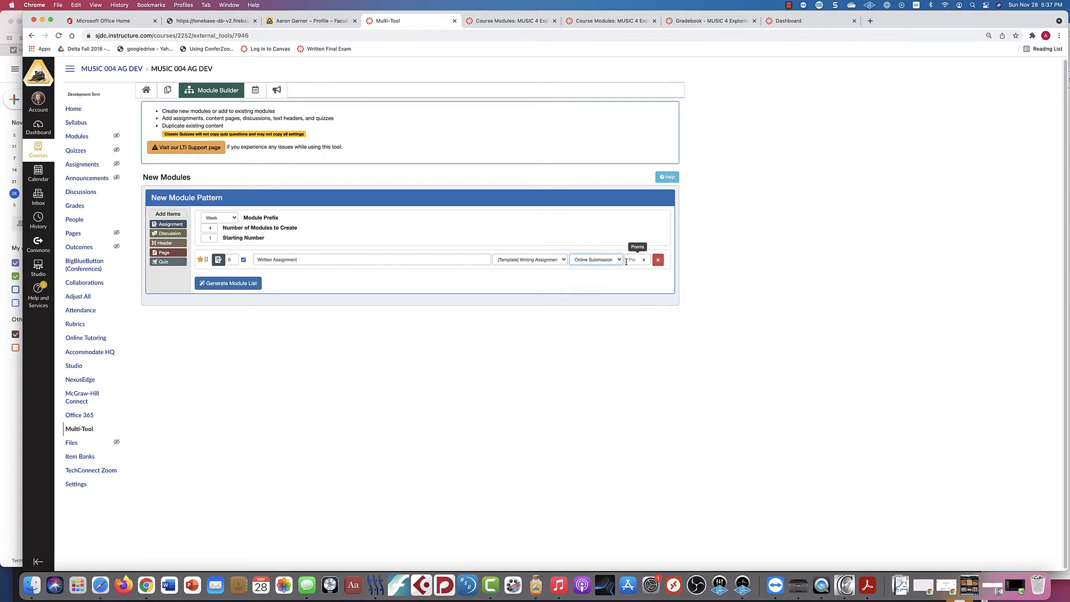
key("Tab")
type("10")
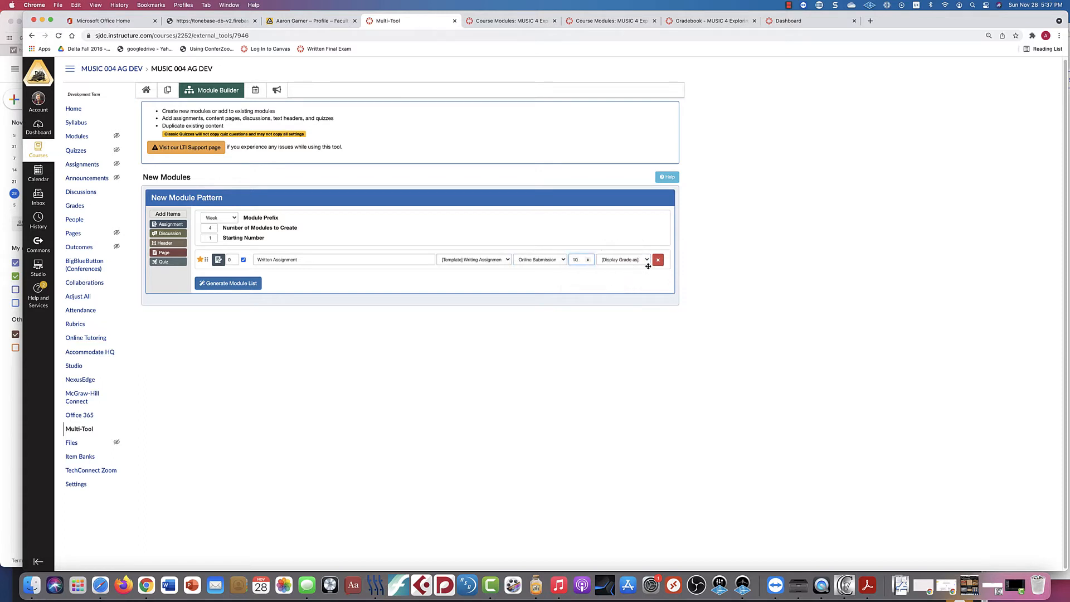
Display the Written Assignment grade as Percentage and add a discussion item named Discussion to the new module pattern.
left_click(623, 260)
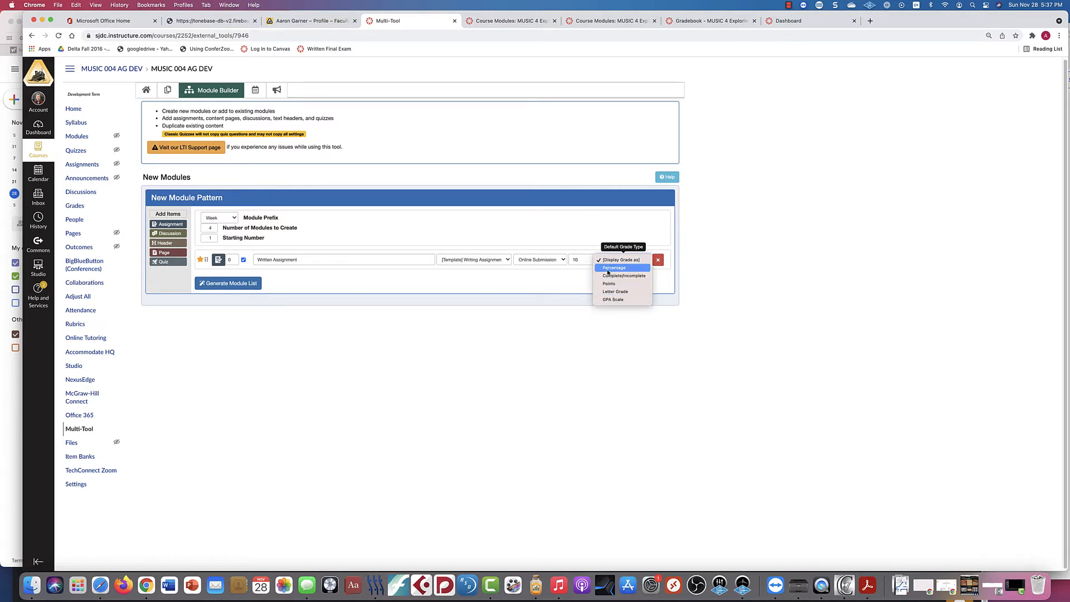
left_click(607, 268)
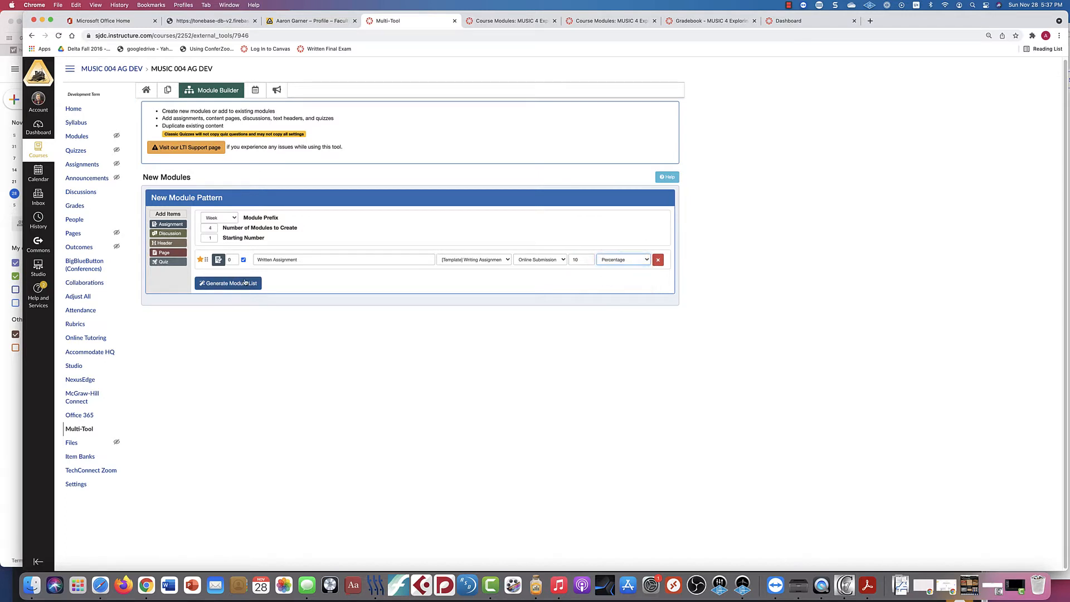
left_click(169, 233)
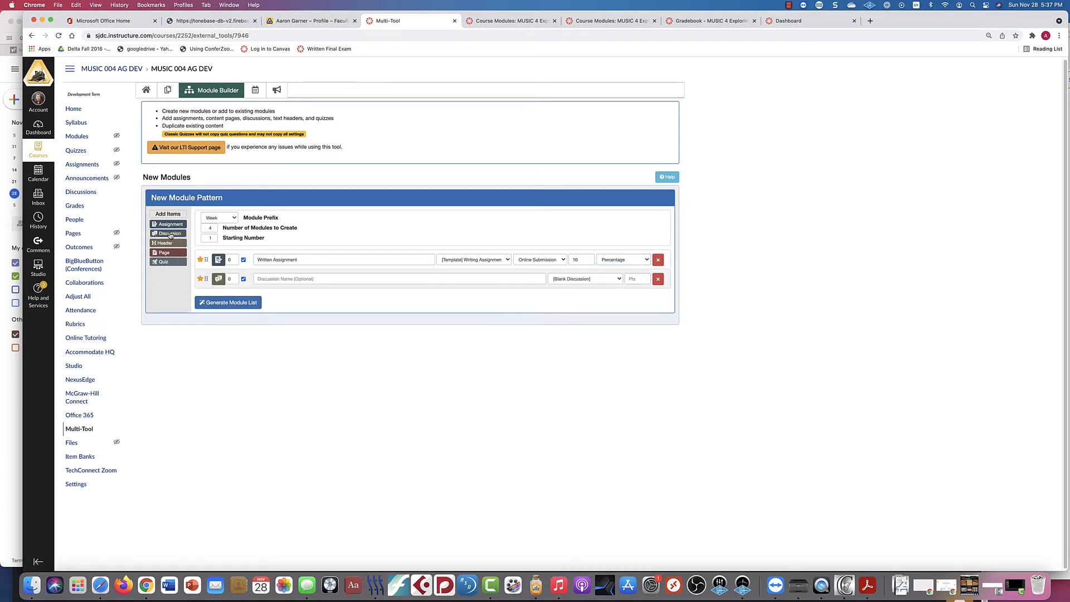
left_click(277, 280)
type("Discussion")
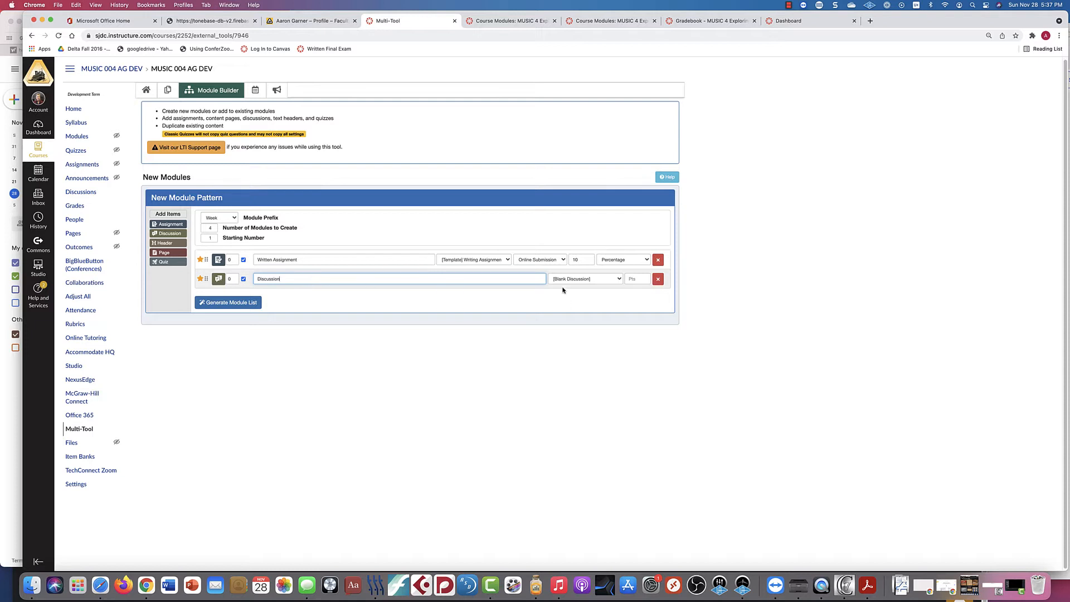
Base the Discussion item on the [Template] Discussion template, worth 15 points, with its grade displayed as Percentage.
left_click(585, 279)
key("Return")
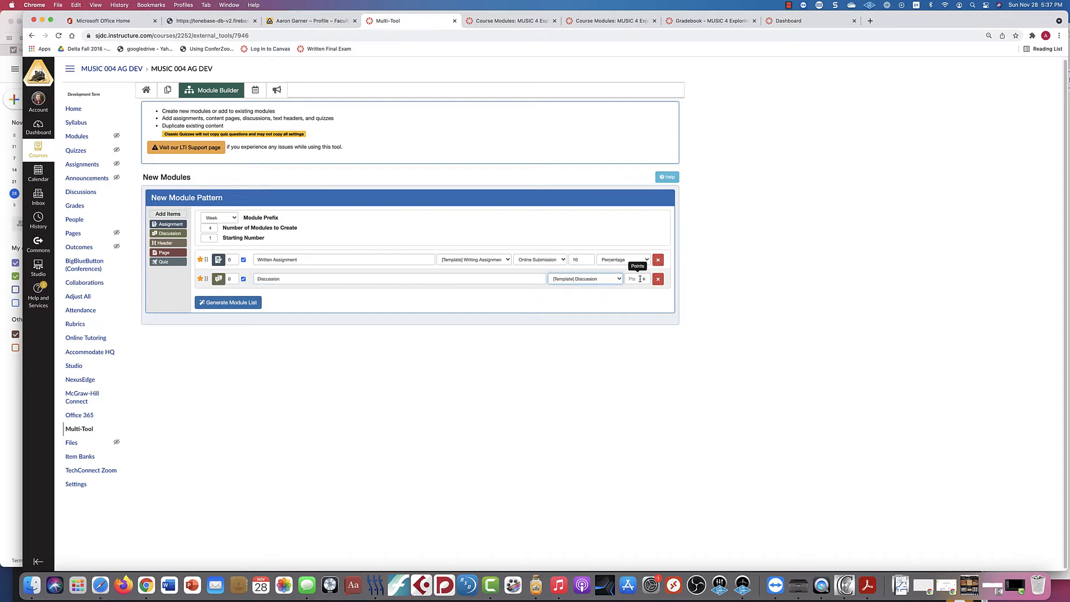
left_click(640, 279)
type("15")
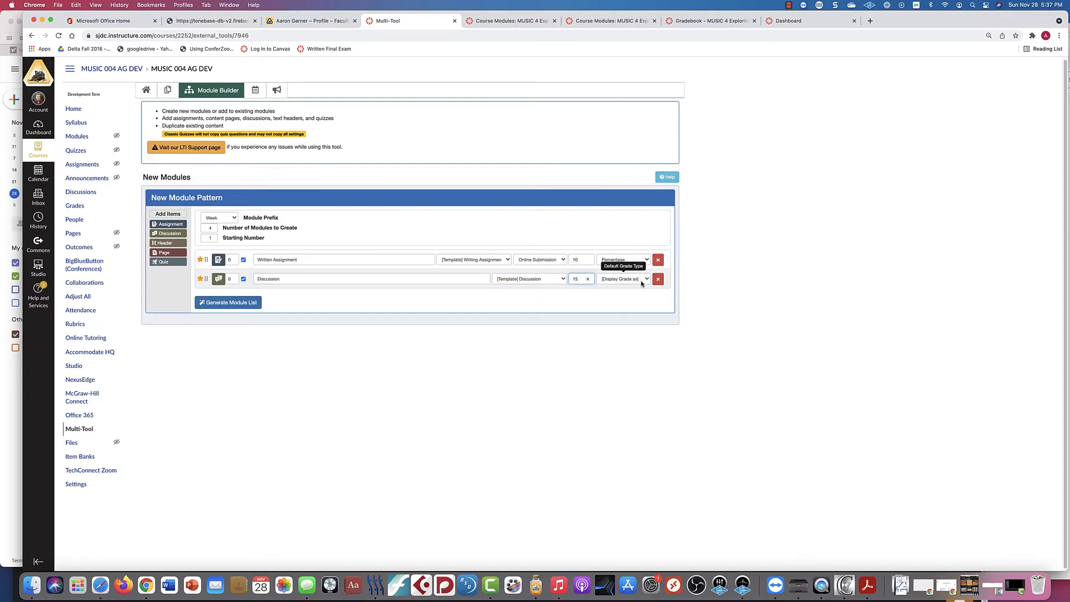
left_click(643, 279)
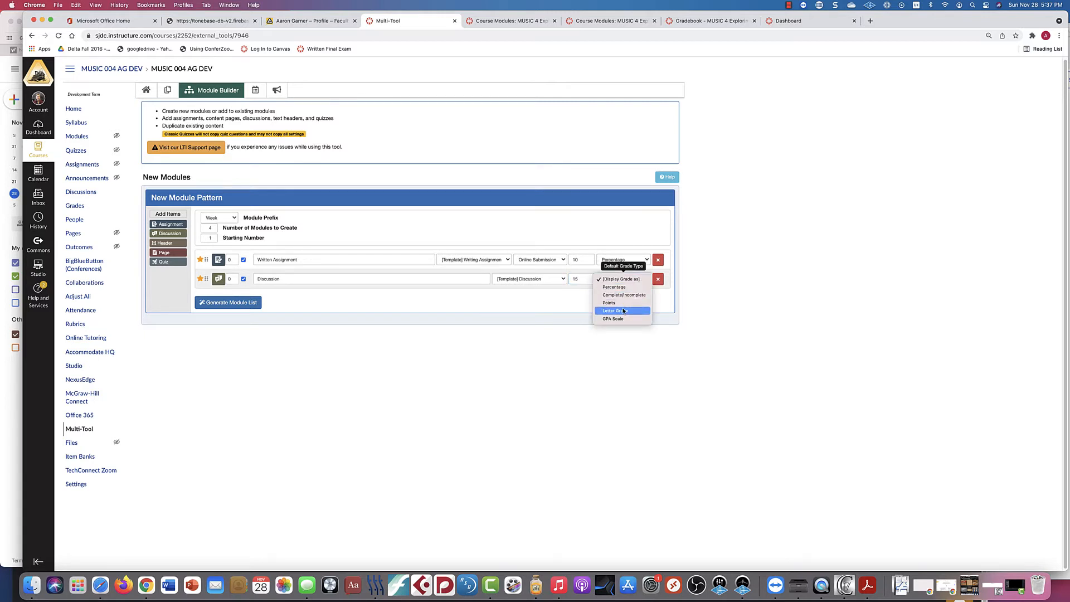
left_click(615, 287)
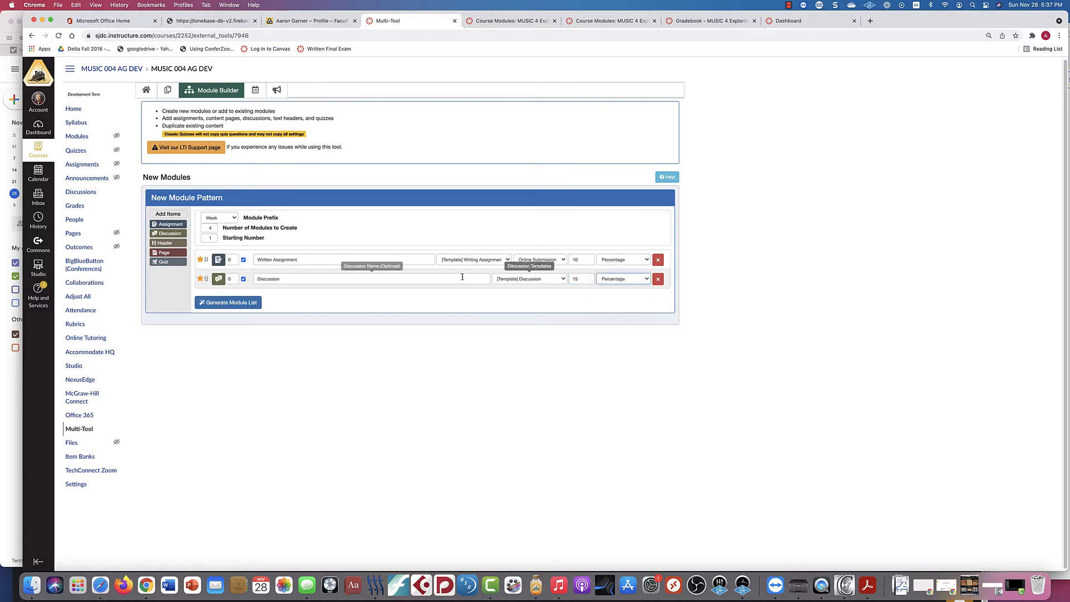
Add a page item named Lecture to the pattern, based on the [Template] Lecture template.
left_click(164, 252)
left_click(319, 301)
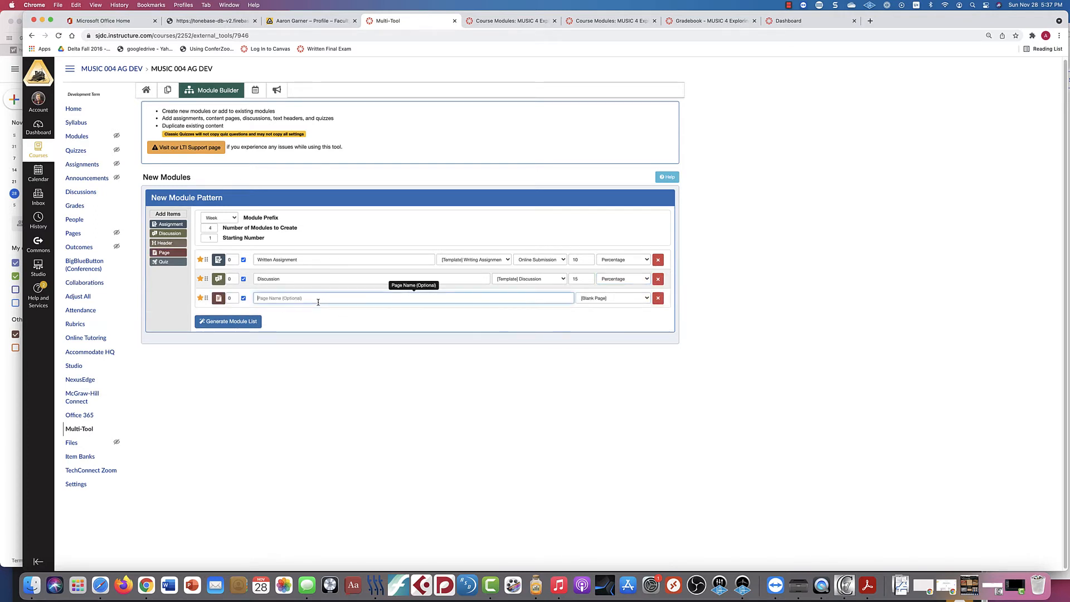
type("Lecture")
left_click(604, 299)
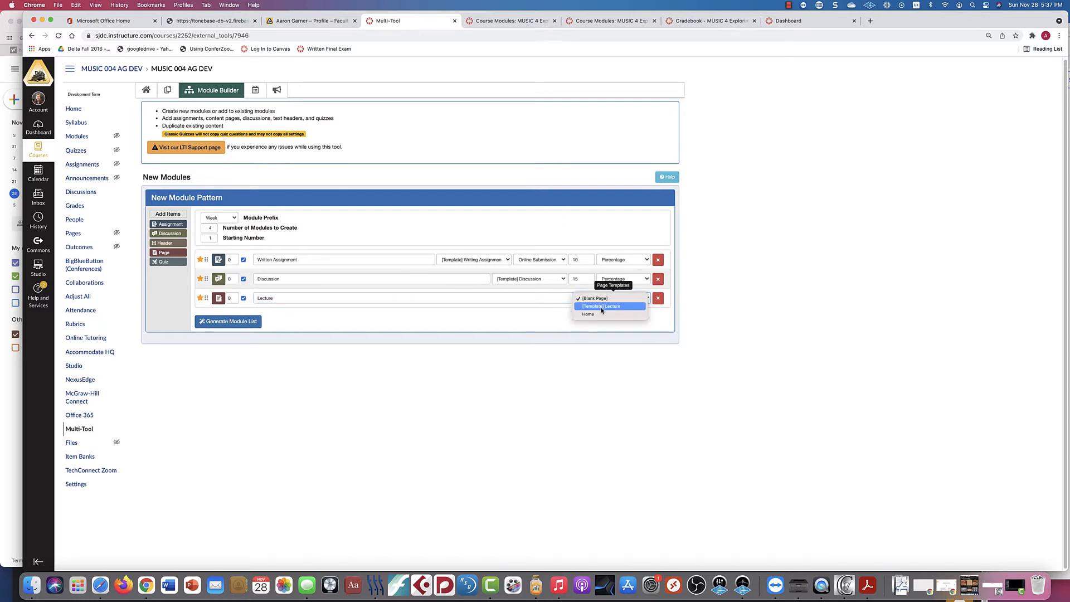
left_click(601, 307)
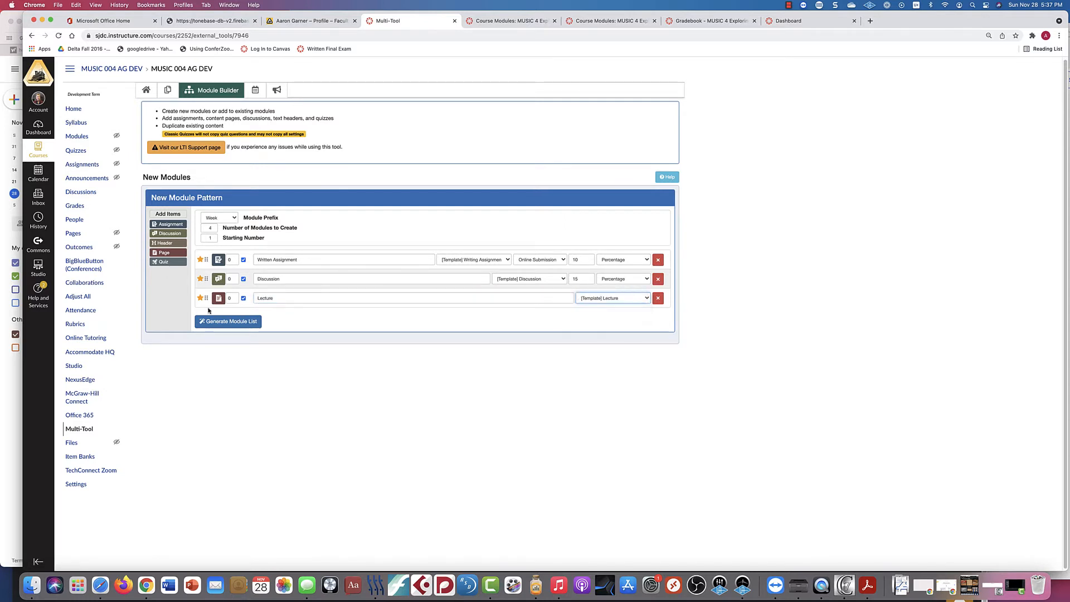
Add an unnamed quiz item to the pattern, based on the [Template] Chapter Quiz template.
left_click(166, 262)
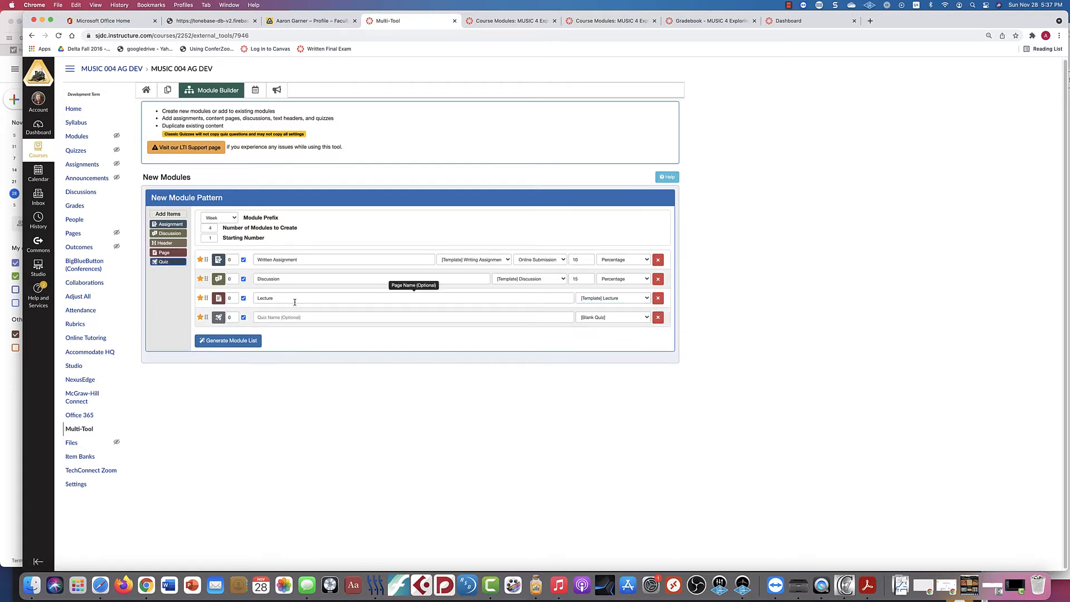
left_click(291, 318)
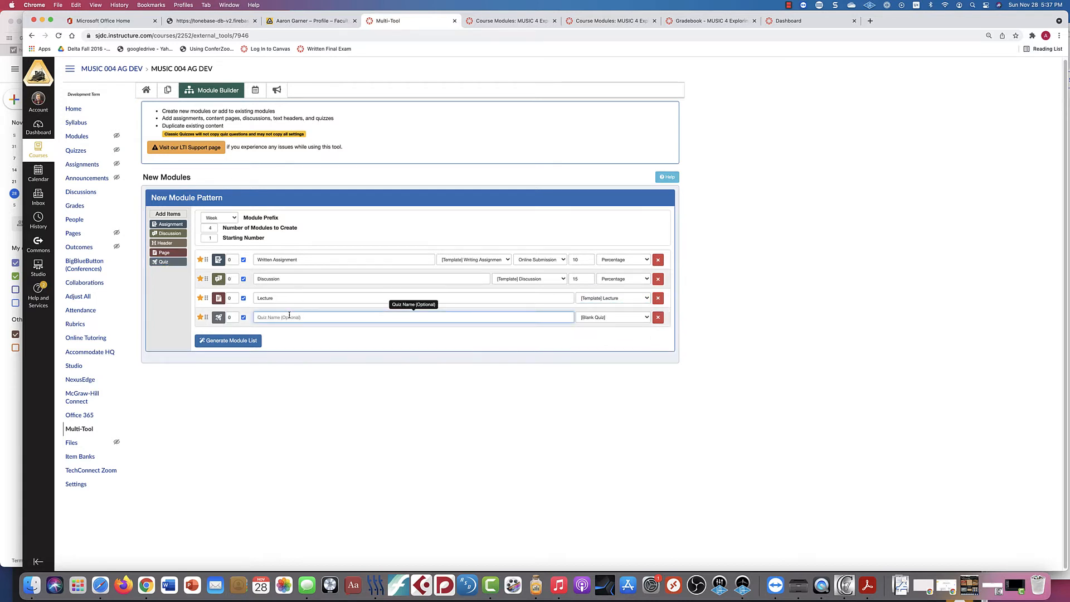
left_click(593, 321)
left_click(593, 323)
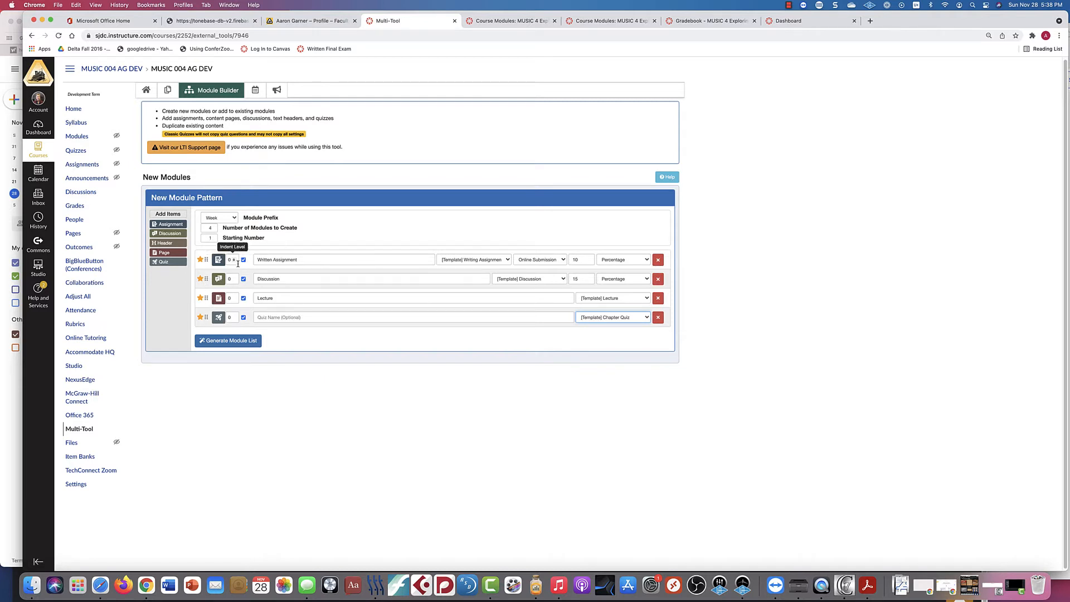
mouse_move(207, 260)
left_mouse_down()
mouse_move(207, 268)
mouse_move(208, 257)
left_mouse_up()
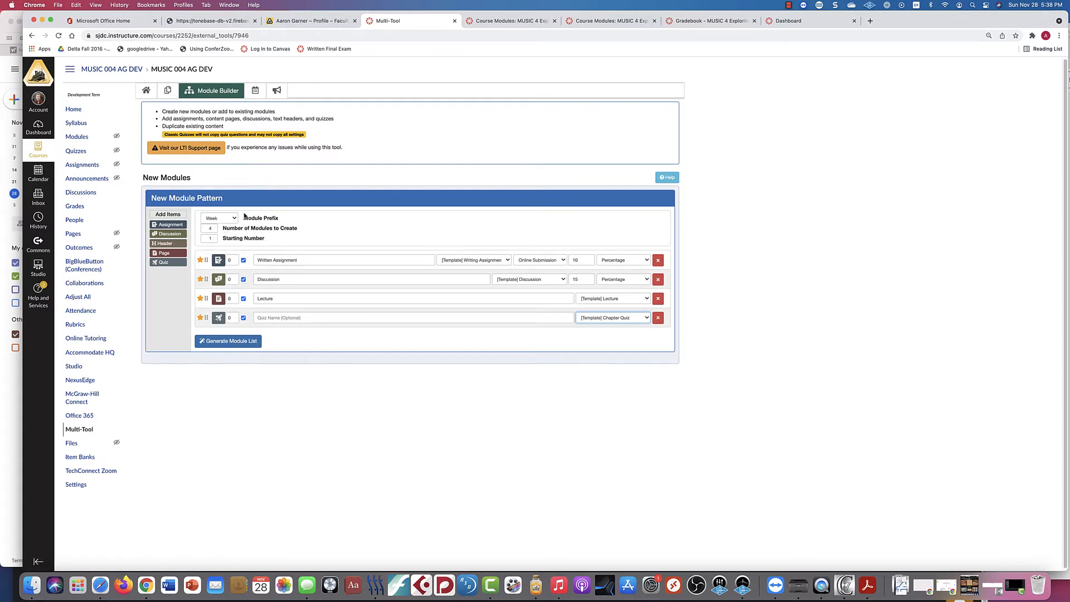
Exclude the module information from the names of all four pattern items and generate the module list.
left_click(243, 260)
left_click(244, 279)
left_click(244, 298)
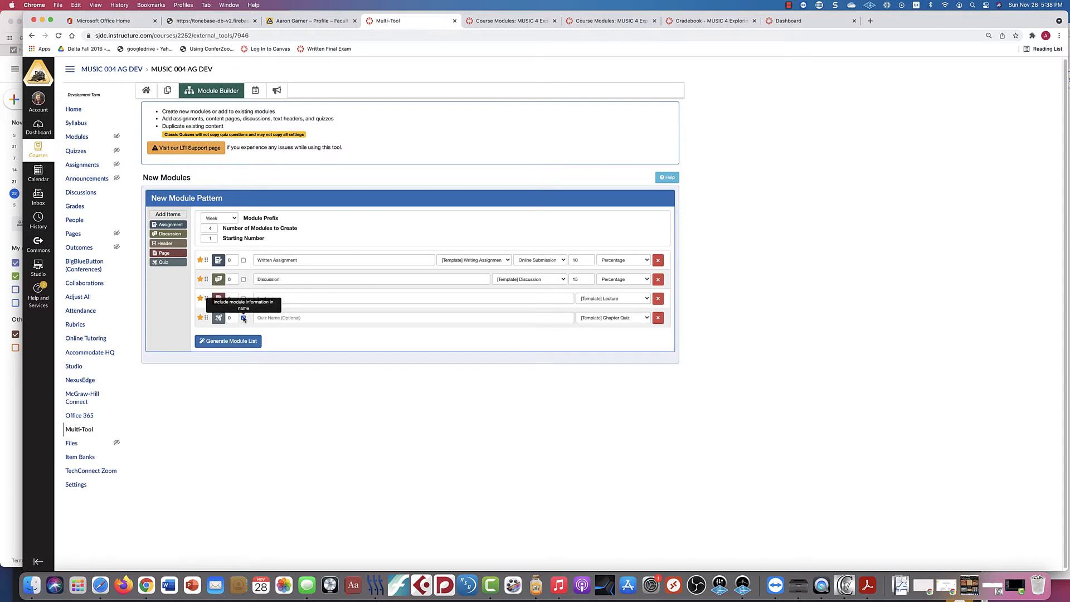
left_click(244, 318)
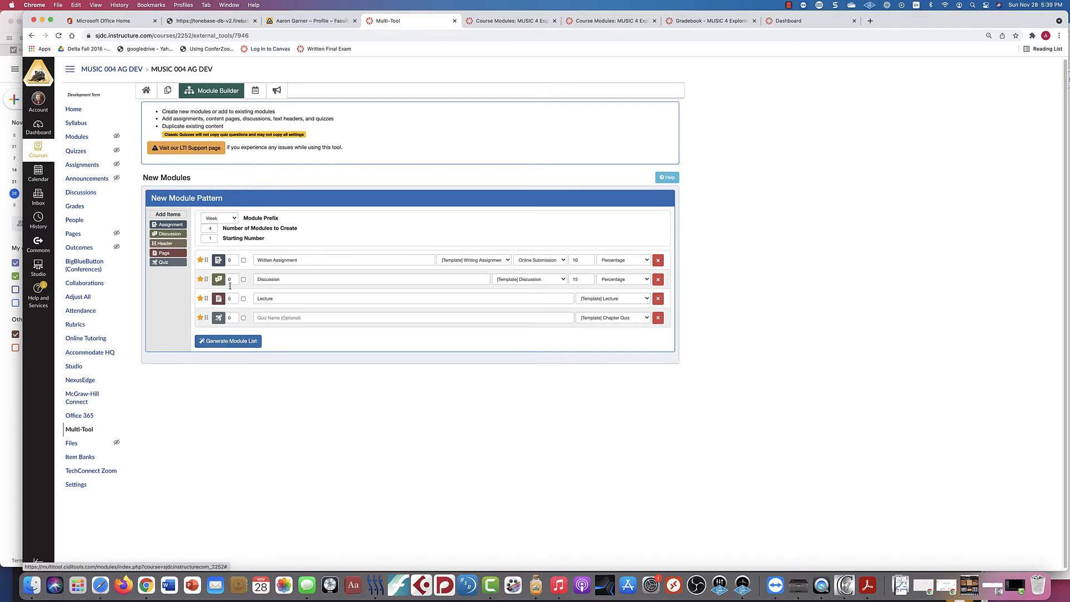
left_click(234, 341)
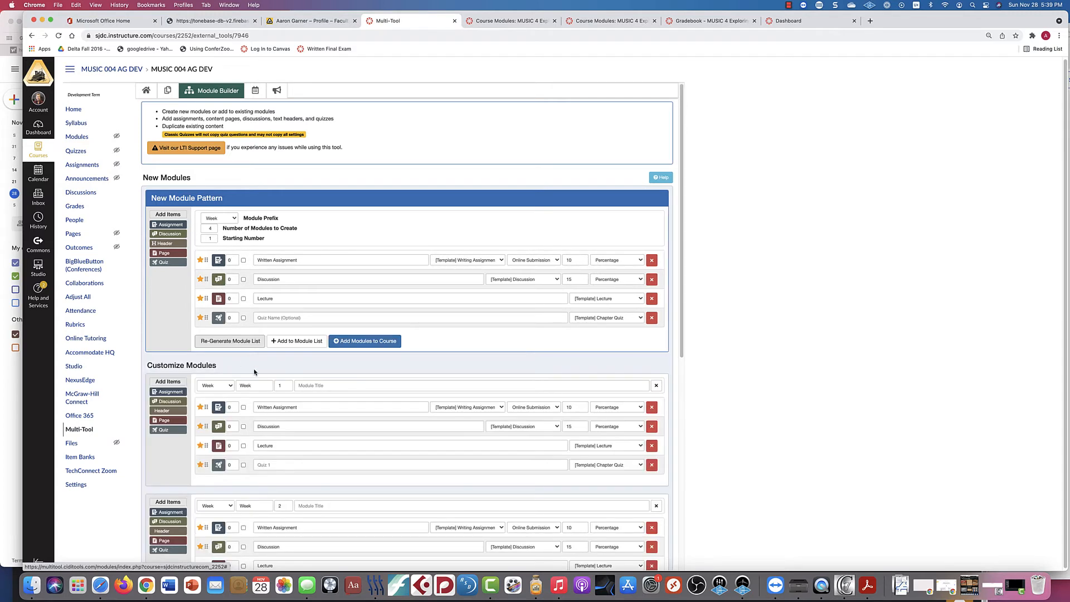
Look through the generated Week 1 to Week 4 modules and the items in each one.
scroll(254, 372, "down", 10)
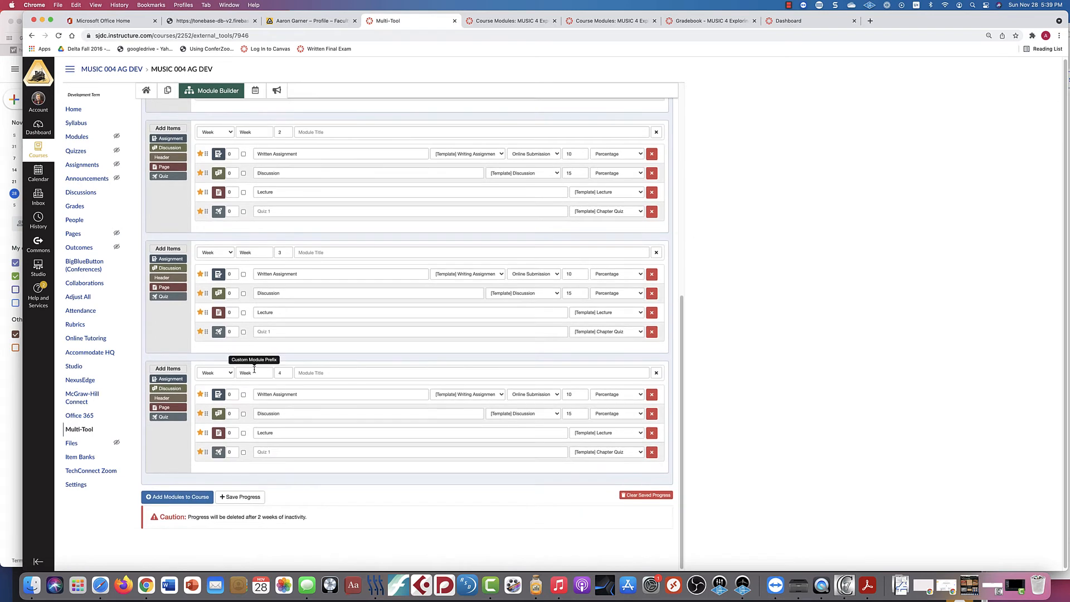
scroll(406, 281, "up", 3)
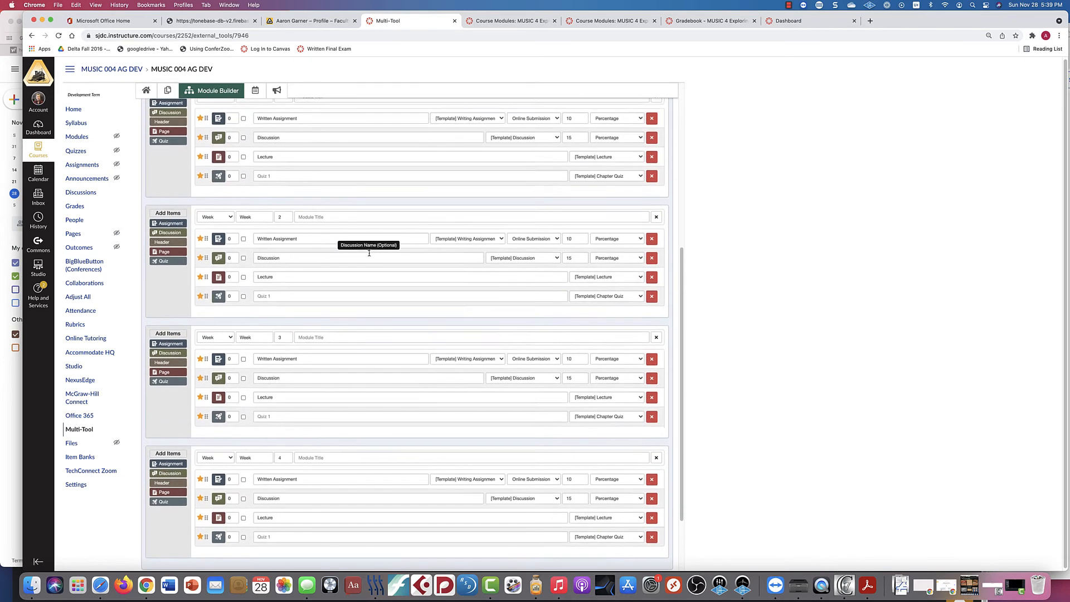
scroll(368, 252, "up", 10)
scroll(362, 248, "down", 8)
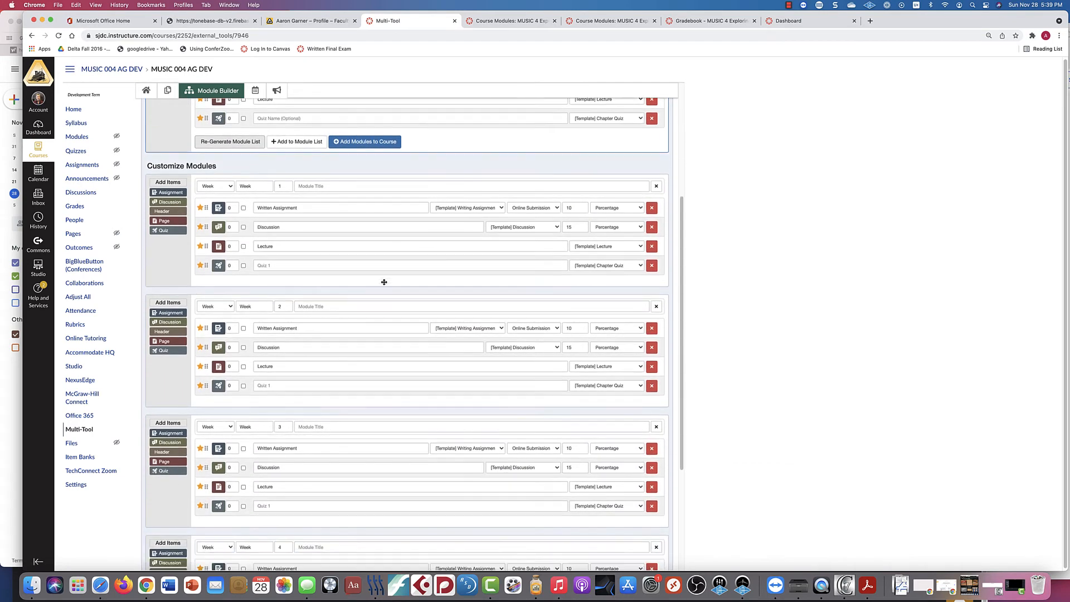
scroll(384, 281, "down", 4)
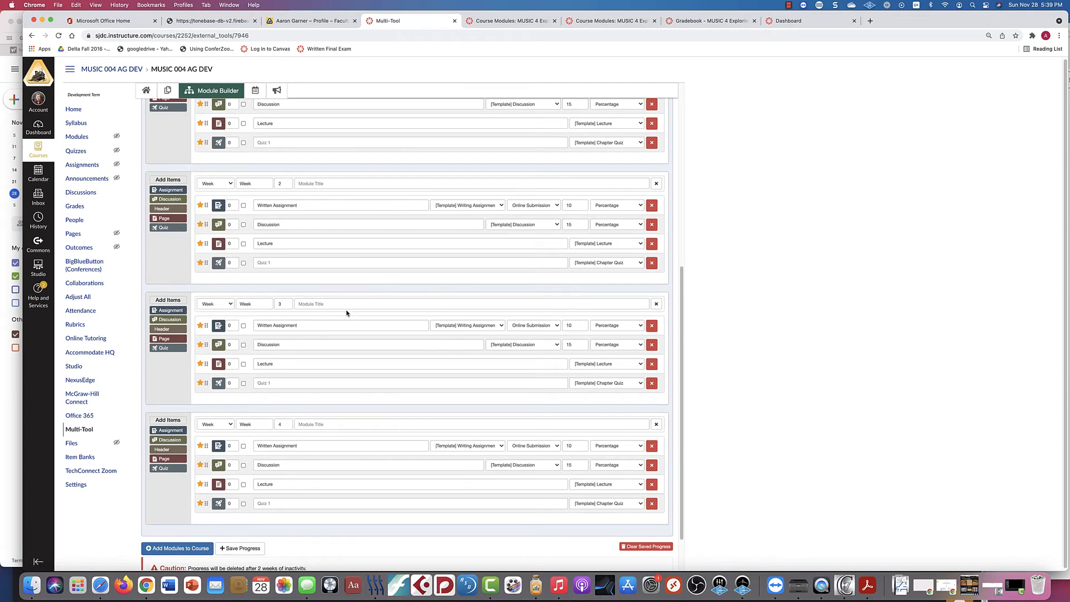
scroll(286, 312, "up", 8)
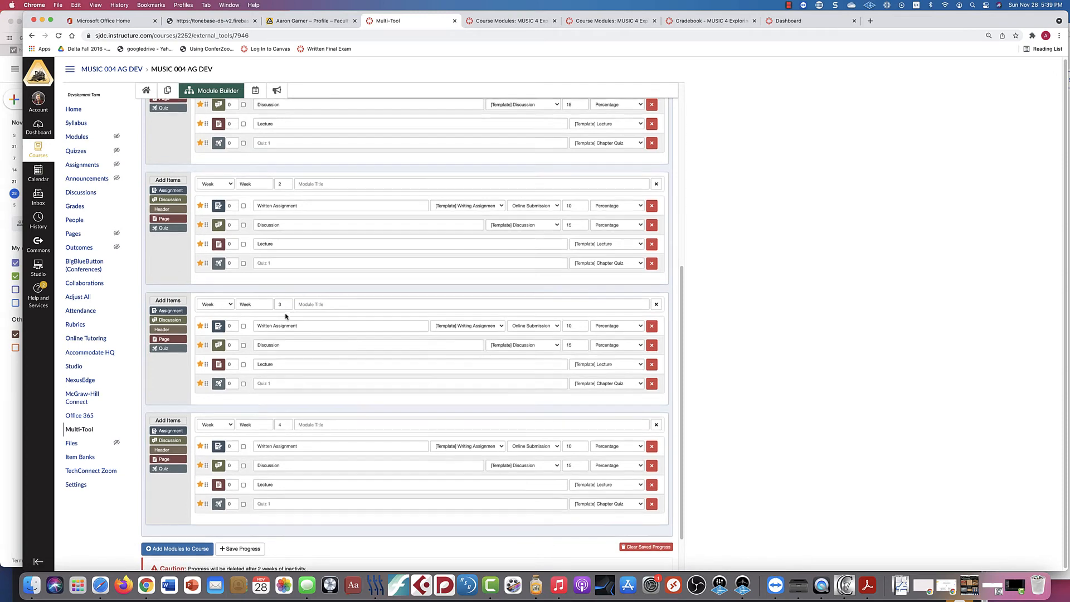
scroll(285, 316, "up", 2)
scroll(237, 348, "down", 2)
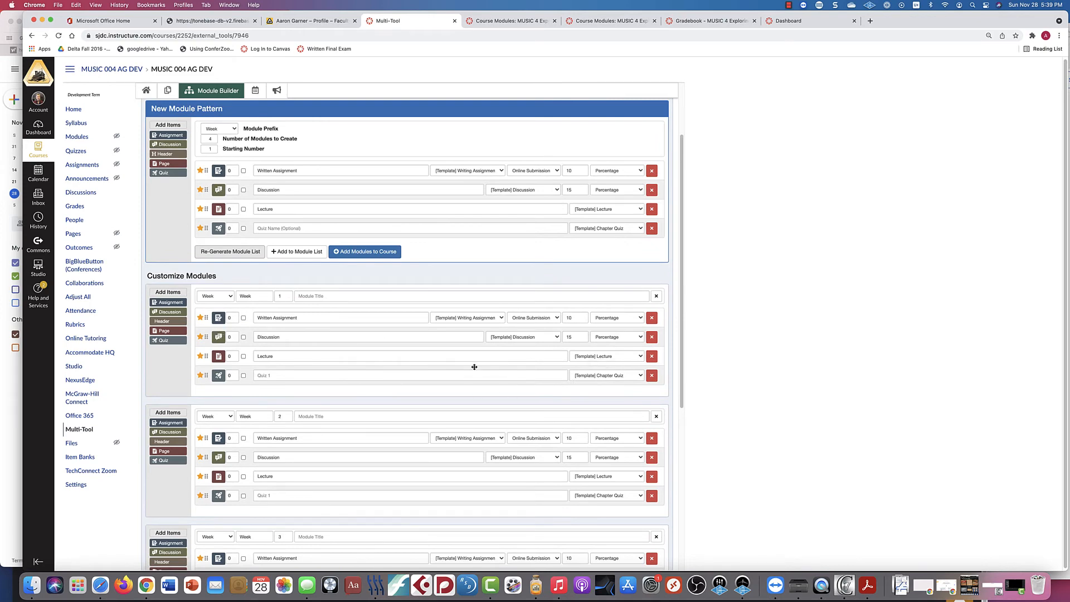
In the Week 1 module, replace the quiz with a new assignment named Writing Assignment.
left_click(652, 376)
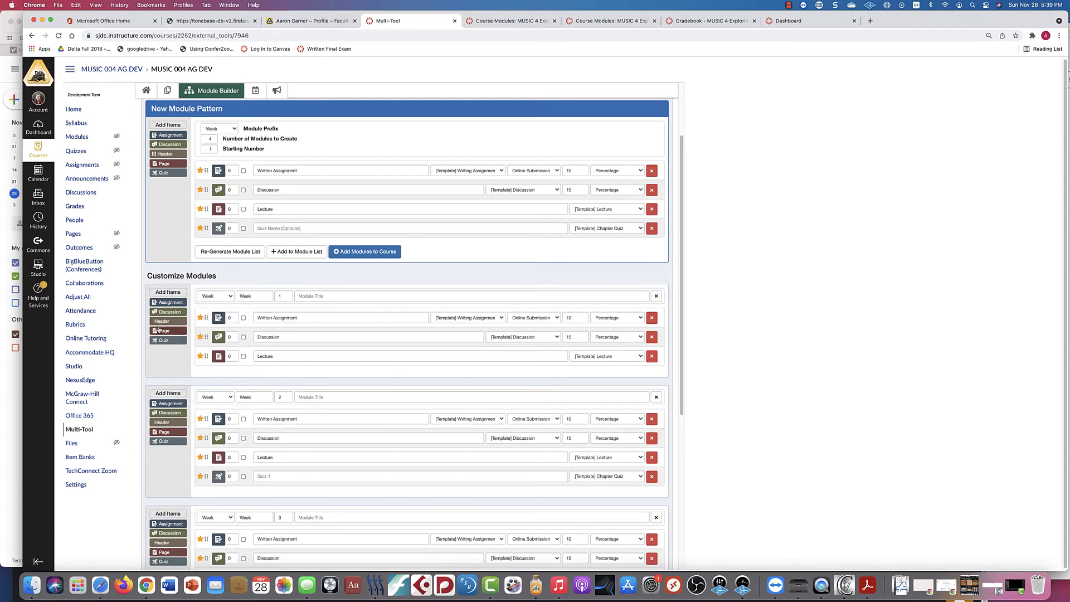
left_click(162, 303)
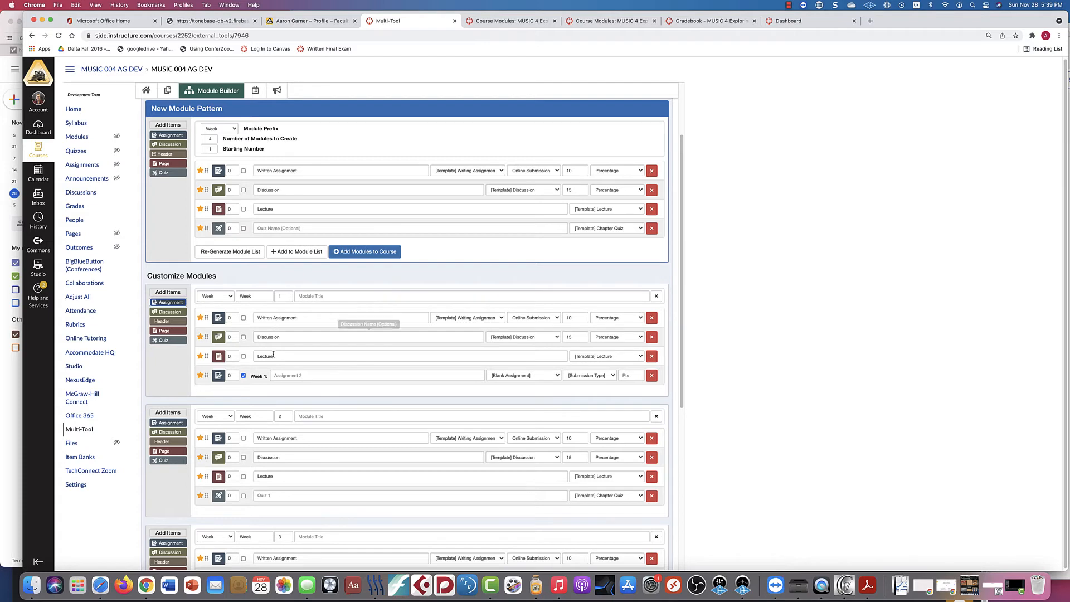
left_click(282, 375)
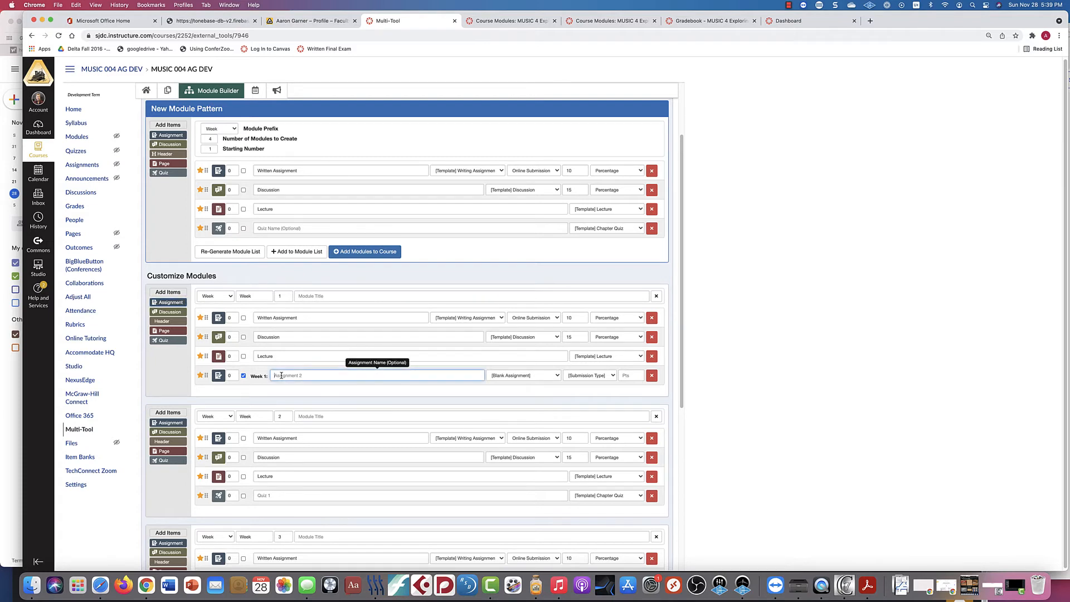
type("Writing Assignment")
Exclude the module information from the name of Week 1's Writing Assignment item.
scroll(324, 430, "down", 3)
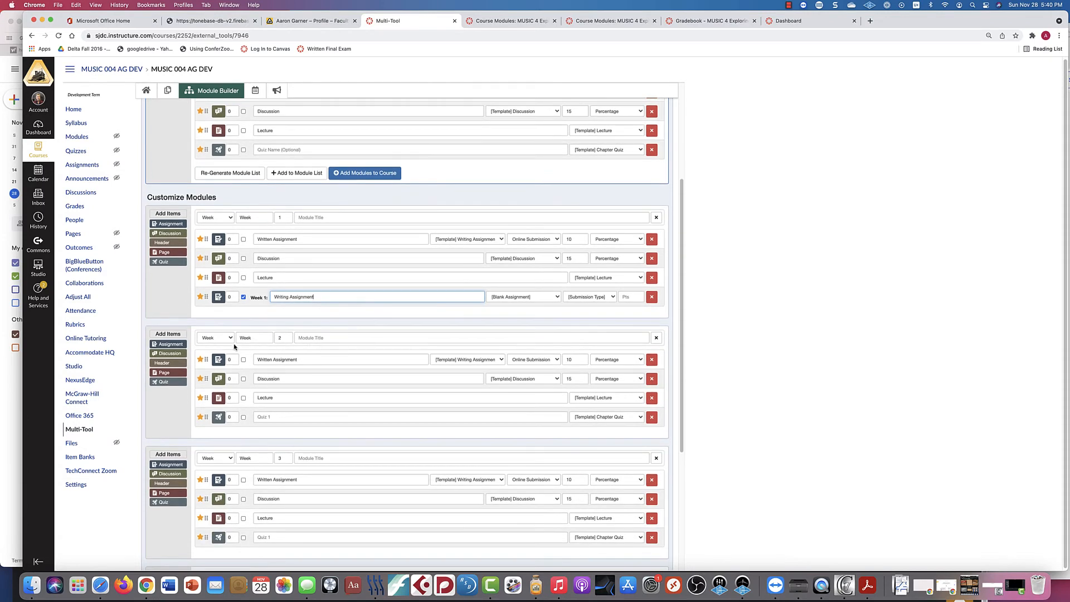
scroll(234, 346, "down", 2)
scroll(232, 358, "up", 5)
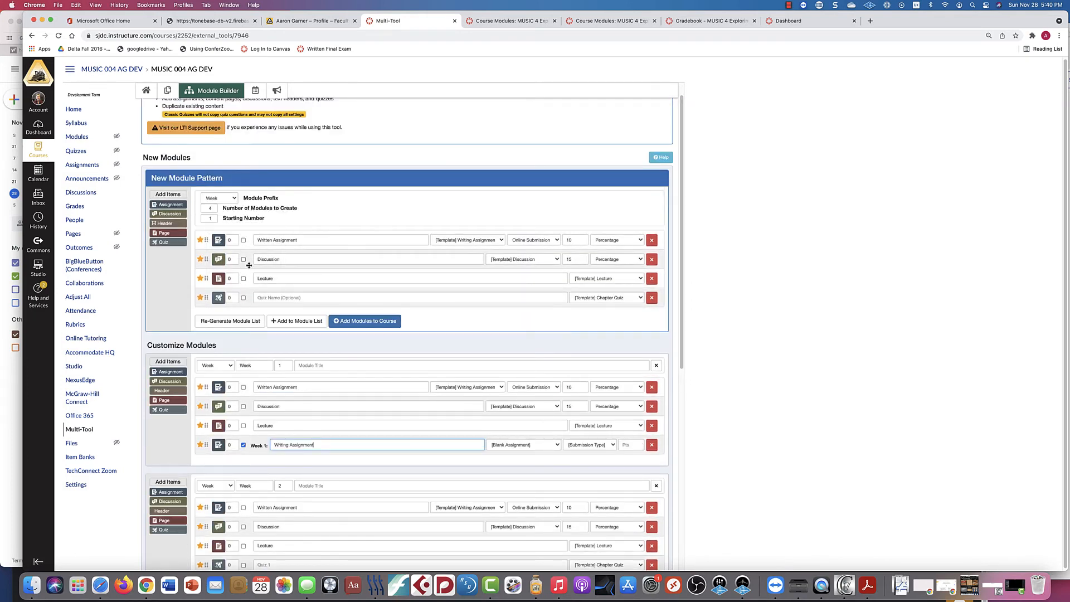
scroll(241, 252, "down", 5)
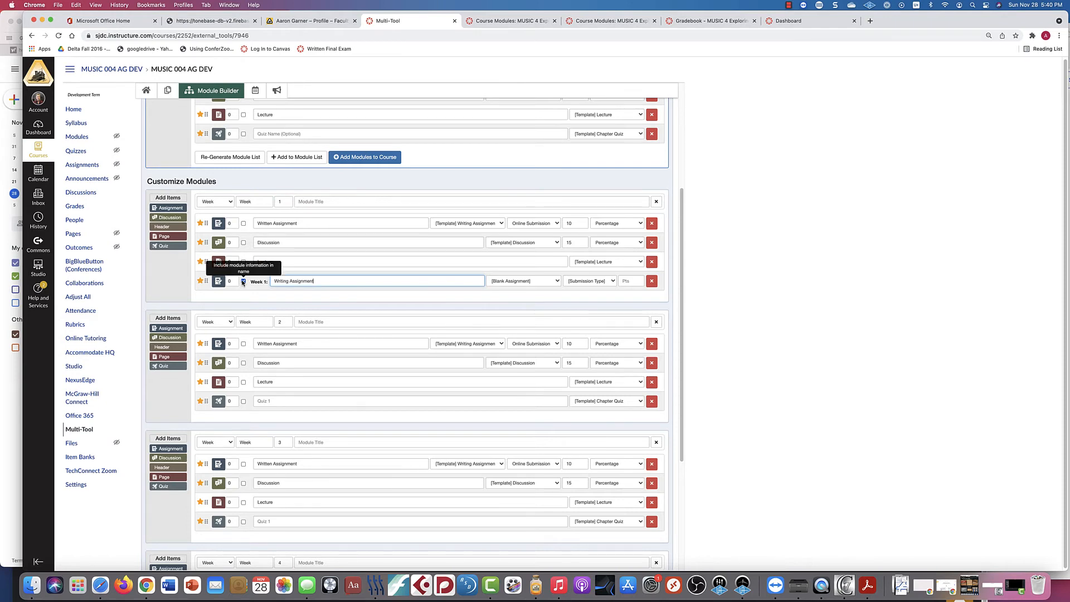
left_click(243, 282)
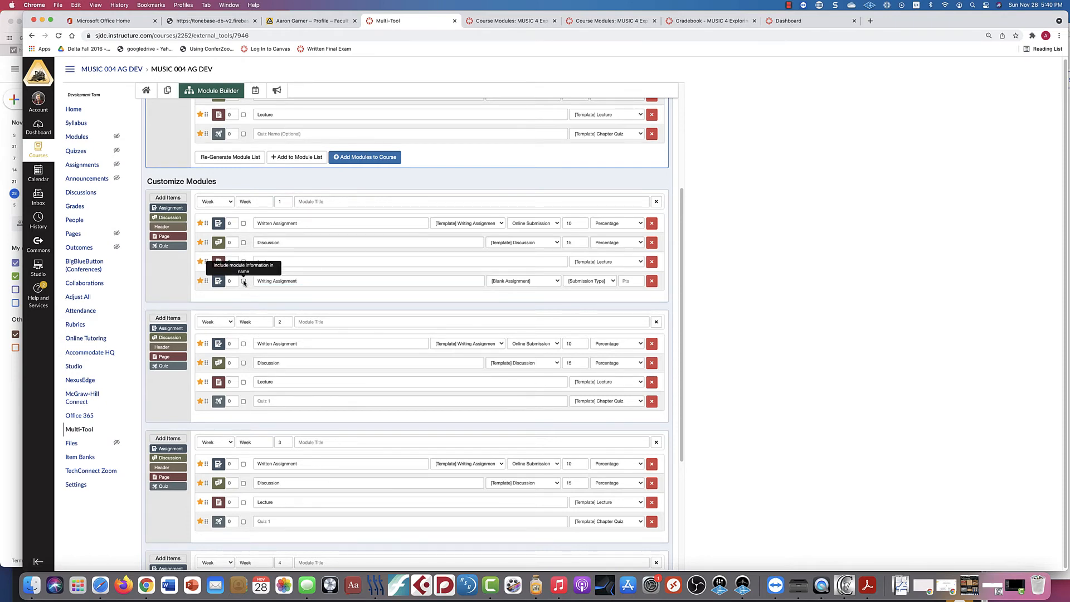
Include the module information in the names of all four items in the Week 4 module.
scroll(243, 282, "down", 5)
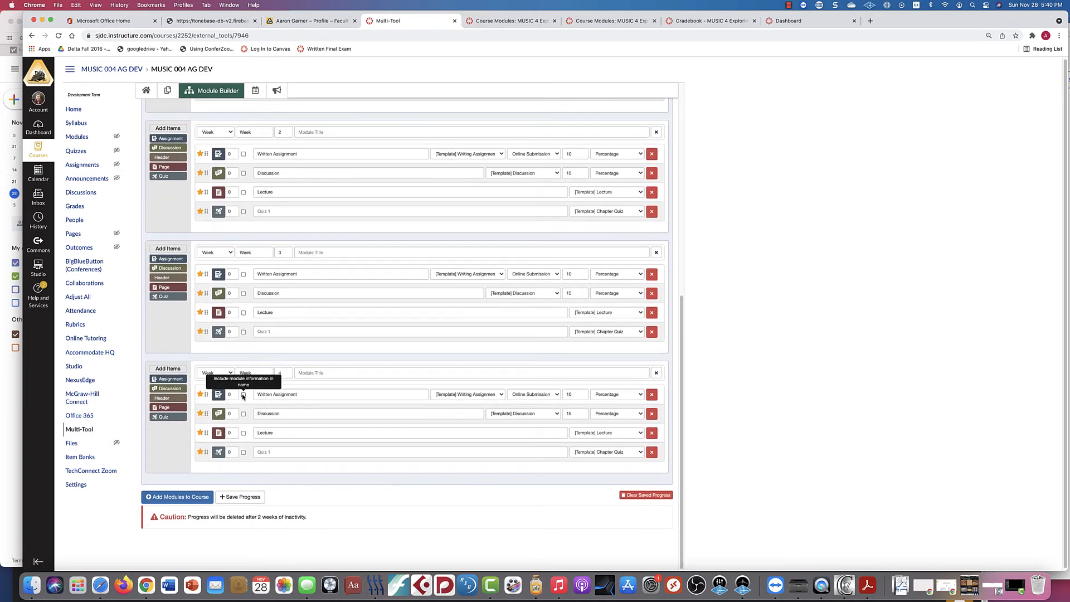
left_click(243, 395)
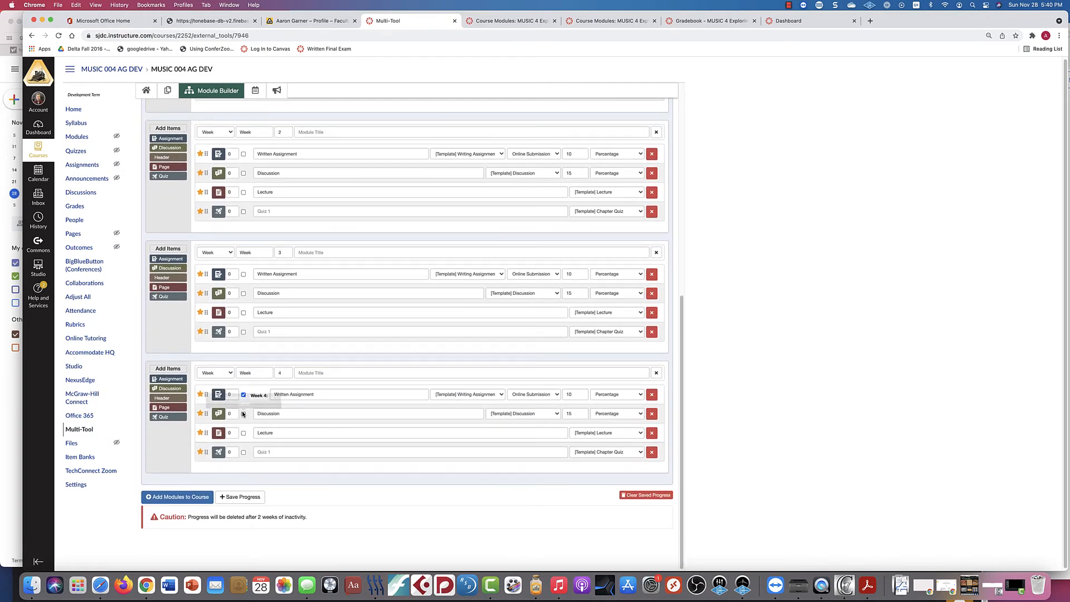
left_click(242, 414)
left_click(243, 432)
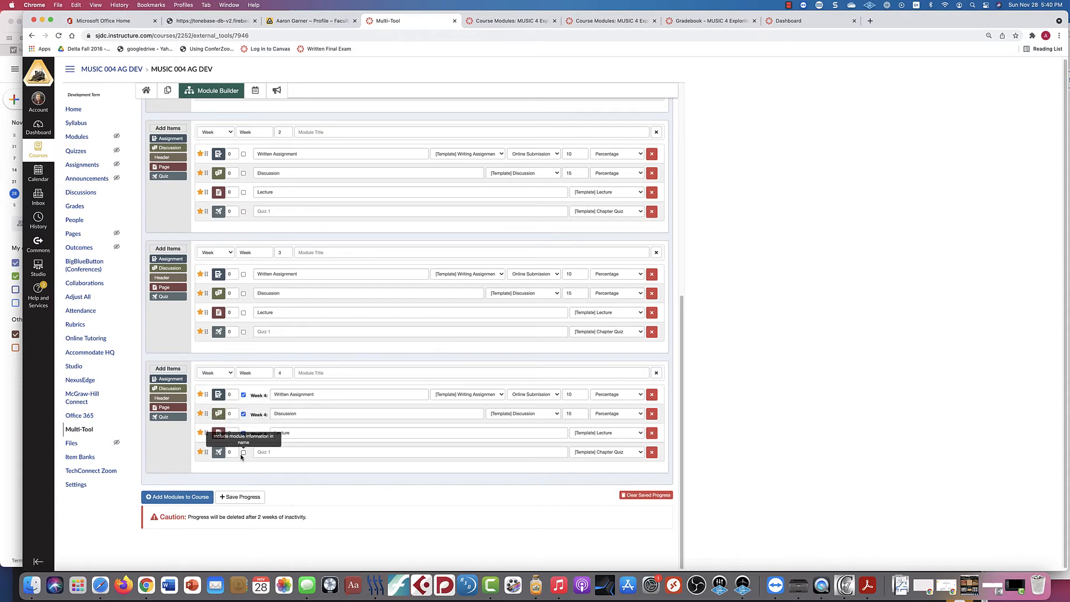
left_click(243, 453)
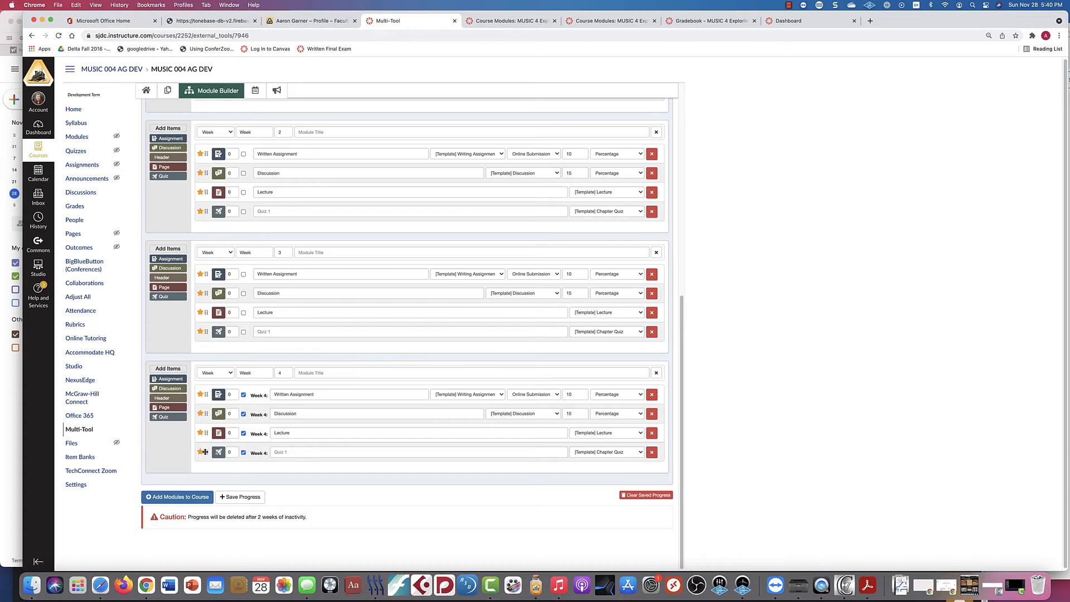
Move the quiz to the start of the Week 4 module and remove that module's discussion item.
left_click_drag(204, 453, 201, 410)
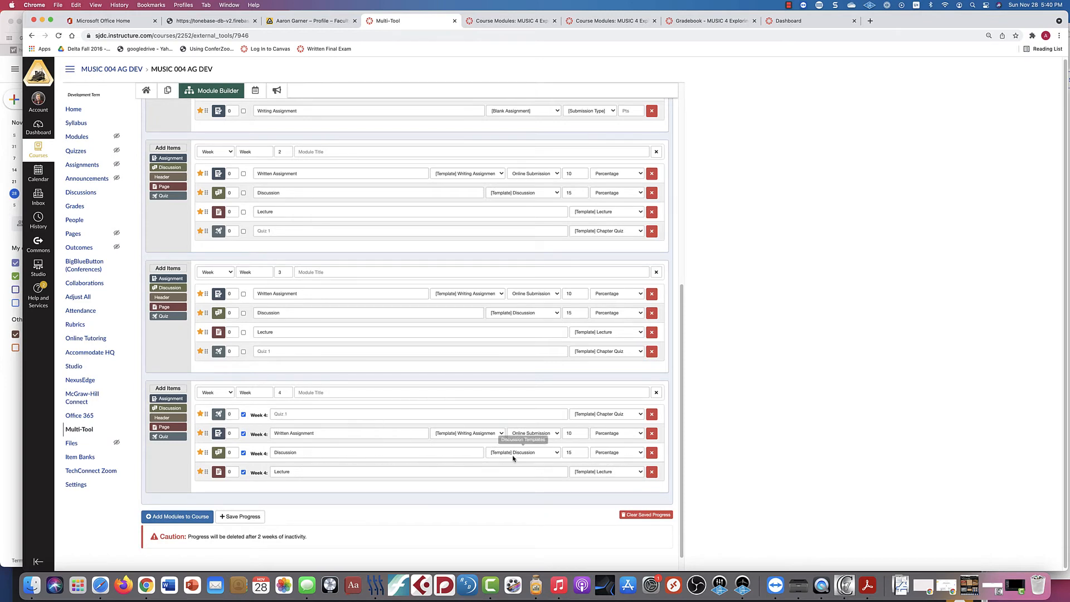
left_click(651, 452)
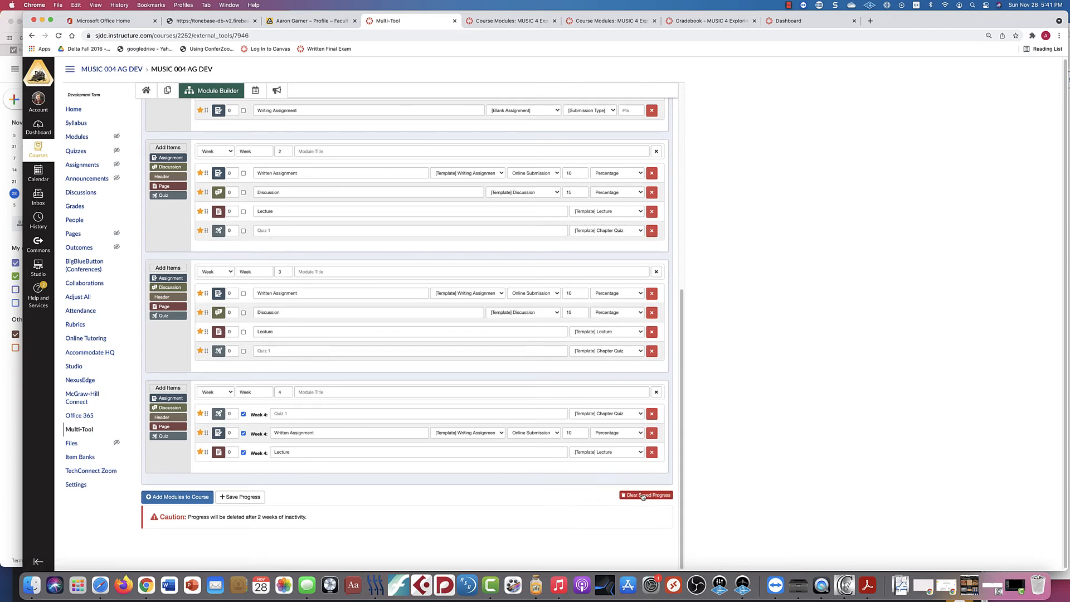
Check the customized Week 1 to Week 4 modules and add them to the course.
scroll(613, 473, "up", 5)
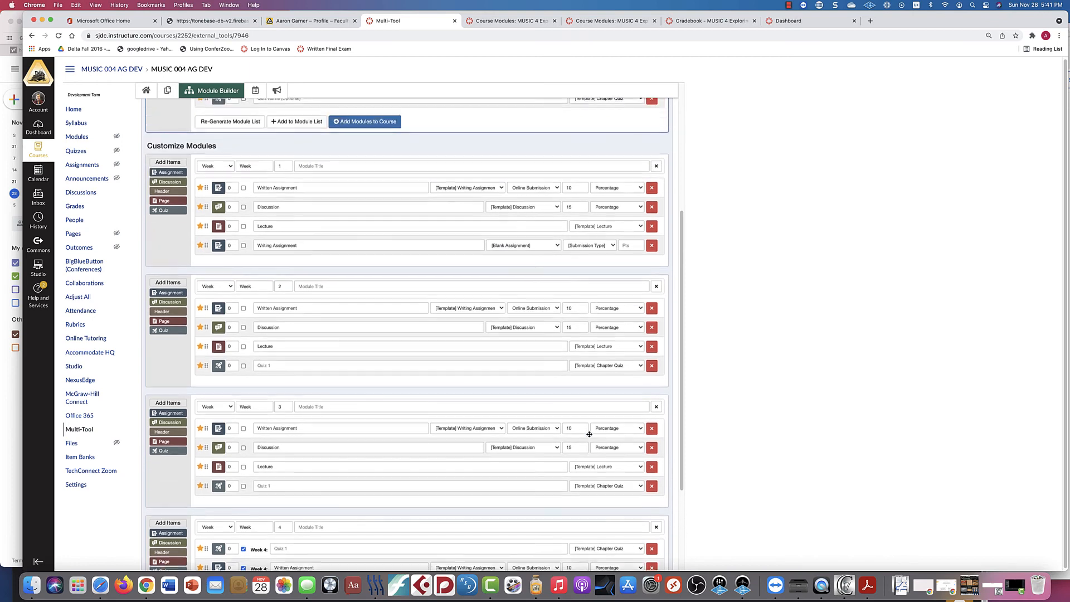
scroll(365, 225, "down", 5)
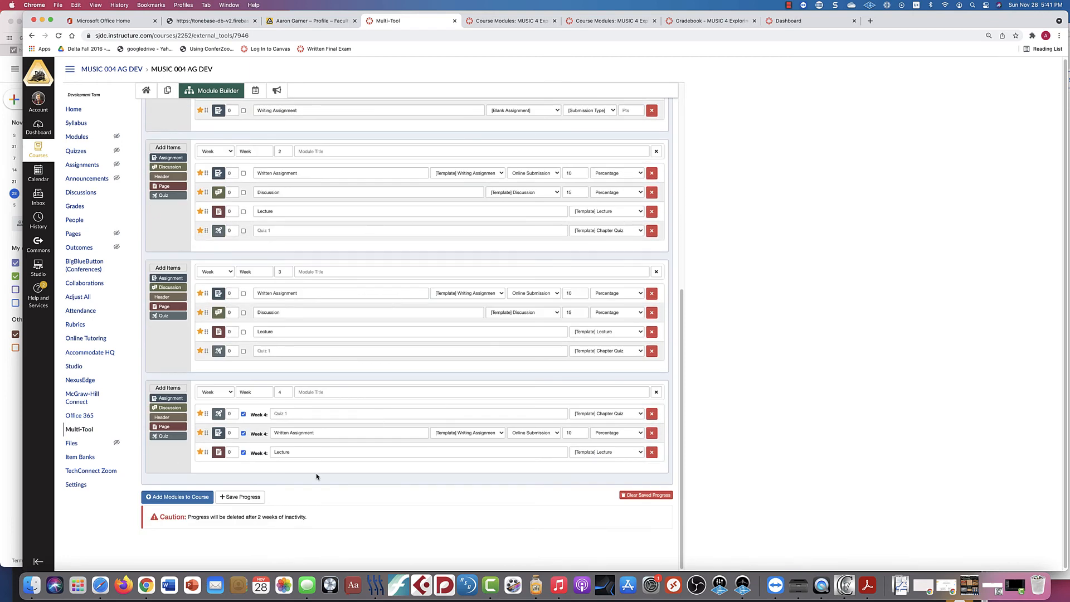
scroll(530, 392, "up", 5)
scroll(524, 401, "down", 5)
left_click(176, 497)
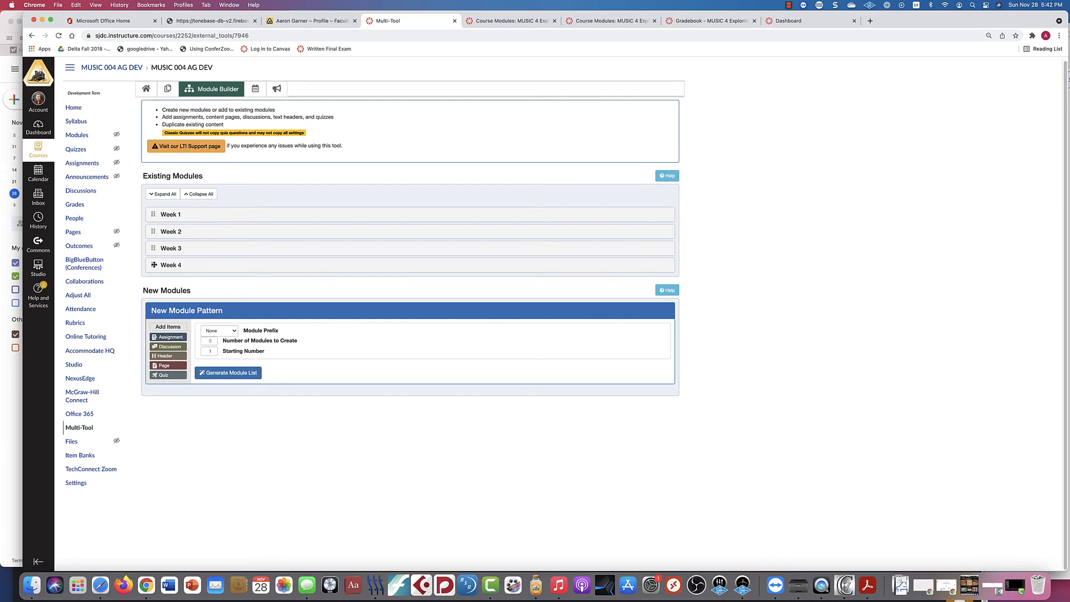
Expand all existing modules, look through the items in Week 1 to Week 4, and collapse them again.
mouse_move(154, 265)
left_mouse_down()
mouse_move(155, 220)
mouse_move(153, 264)
left_mouse_up()
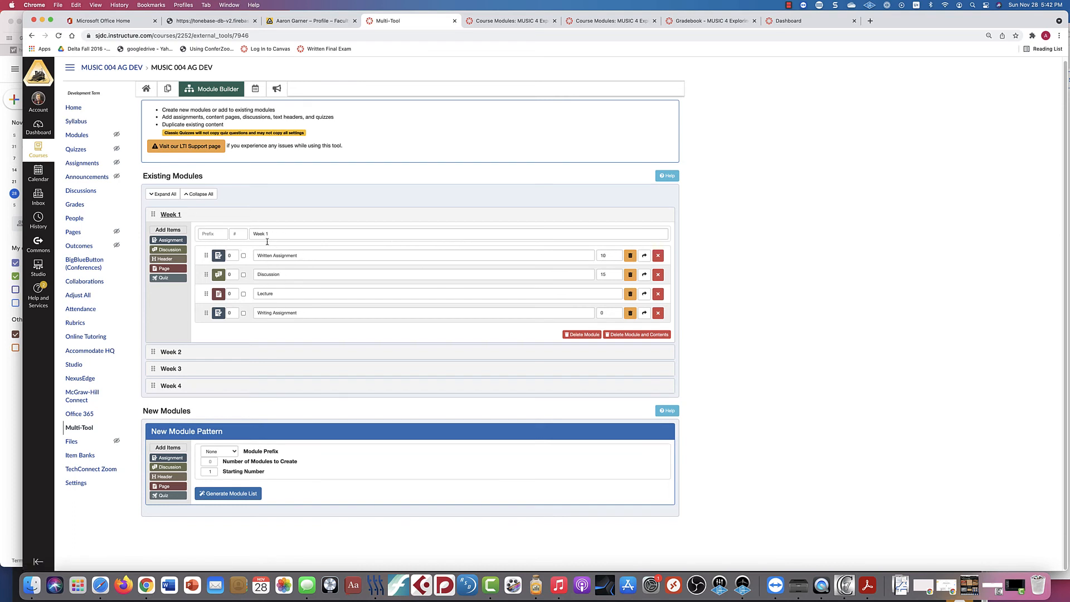
left_click(170, 215)
left_click(171, 195)
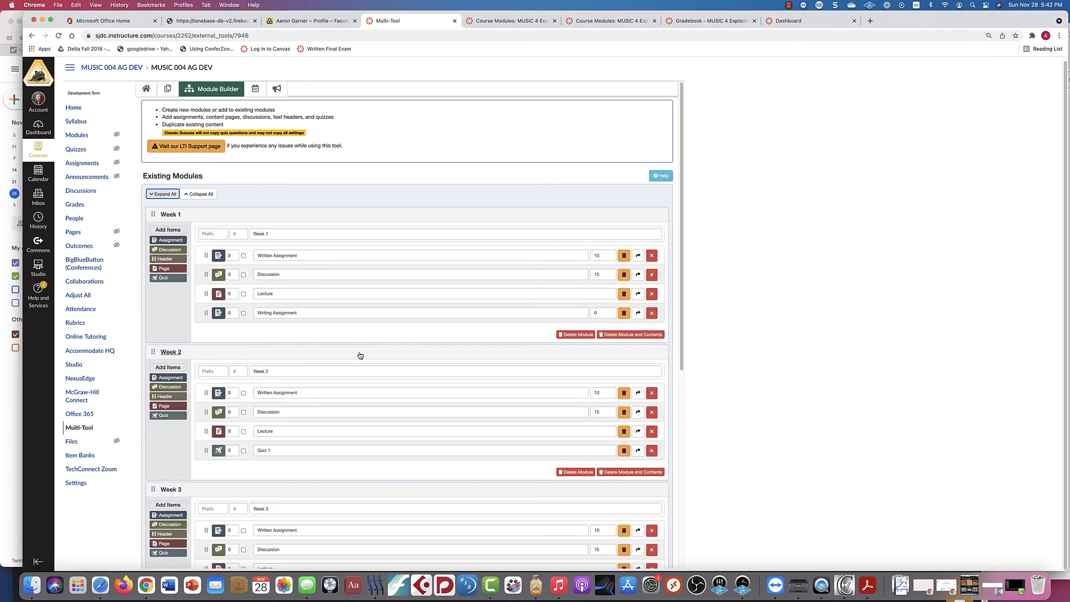
scroll(379, 351, "down", 3)
scroll(378, 351, "down", 7)
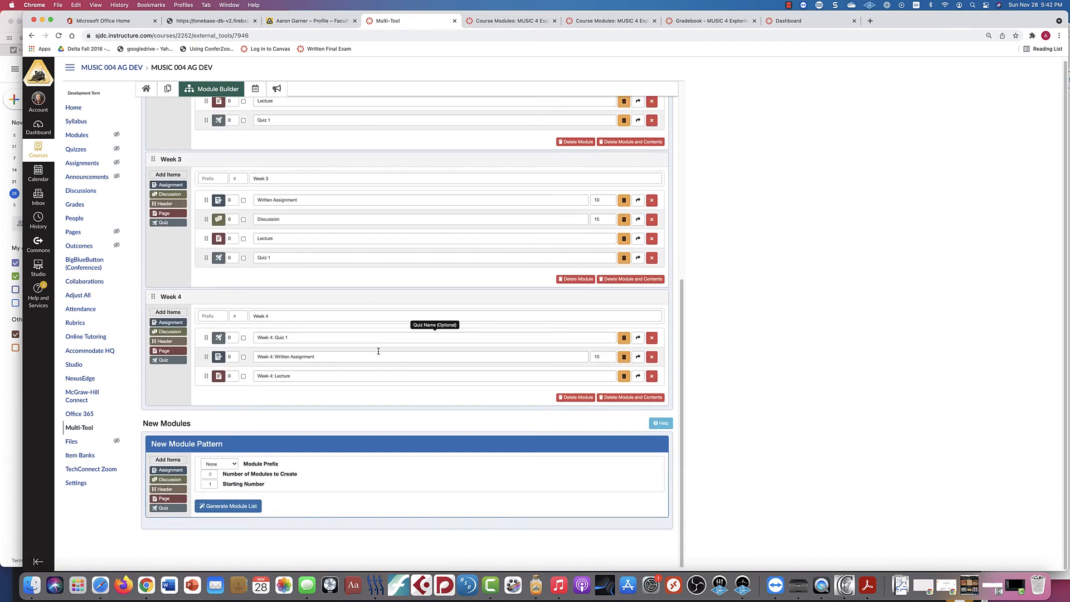
scroll(378, 351, "up", 2)
scroll(379, 351, "down", 2)
scroll(261, 330, "up", 10)
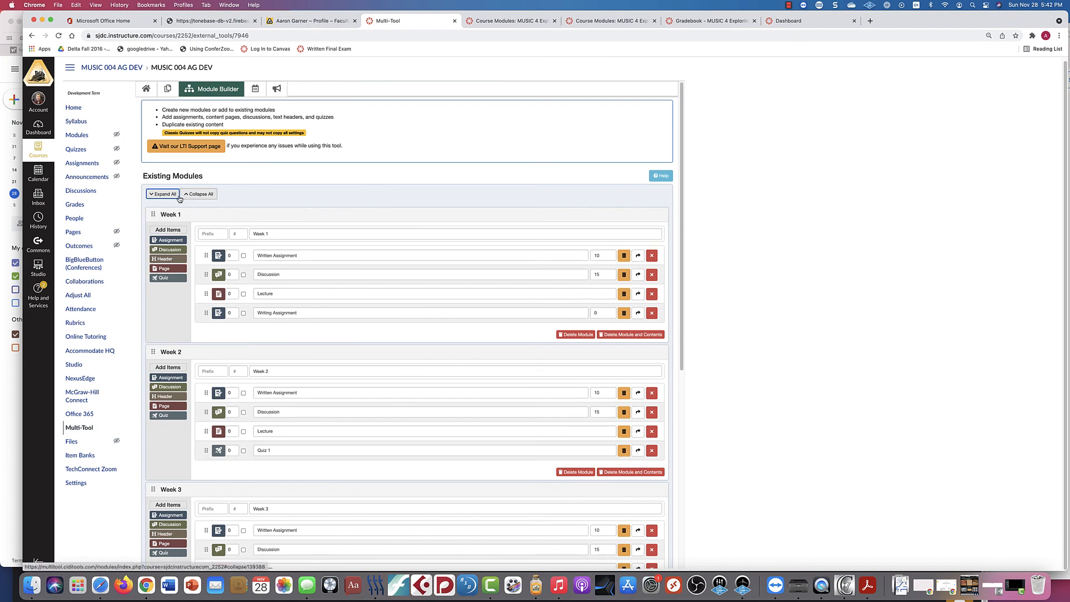
left_click(200, 194)
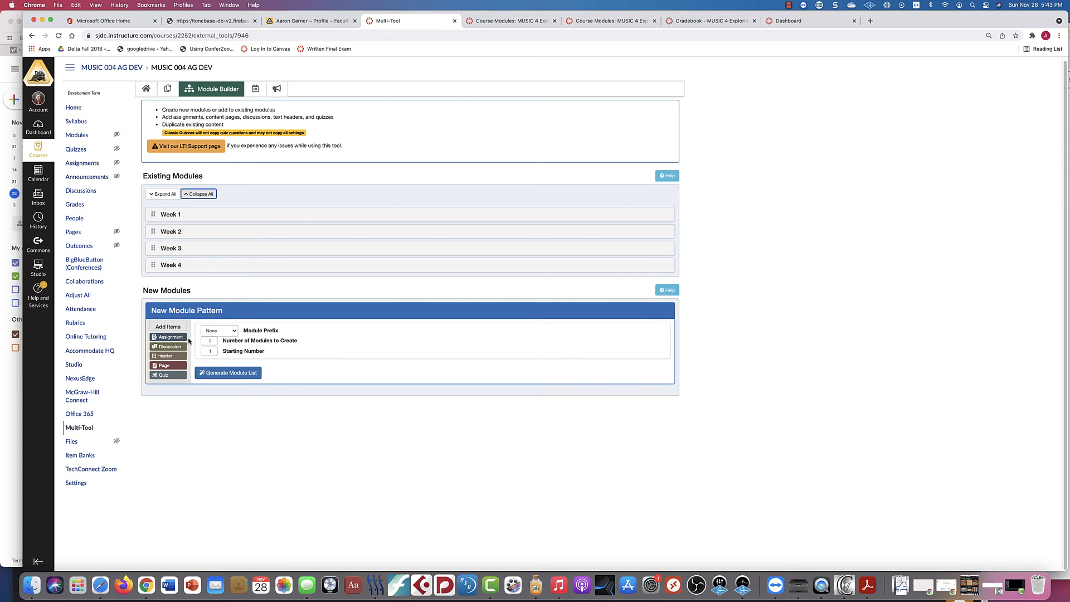
Set the new module pattern's prefix to Week and its starting number to 5.
left_click(222, 331)
left_click(219, 443)
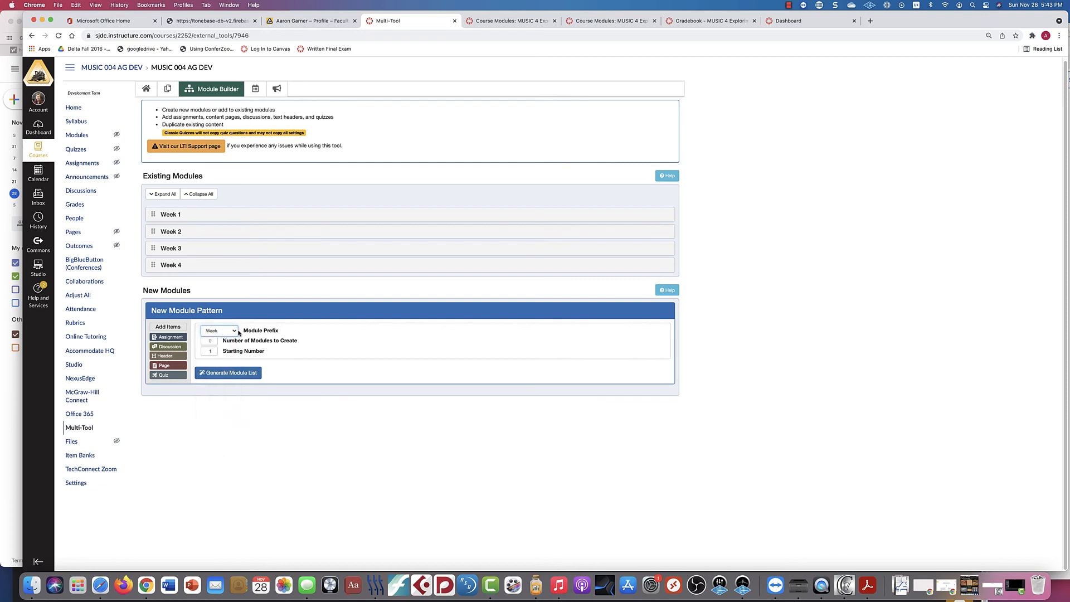
left_click(213, 350)
left_click(215, 352)
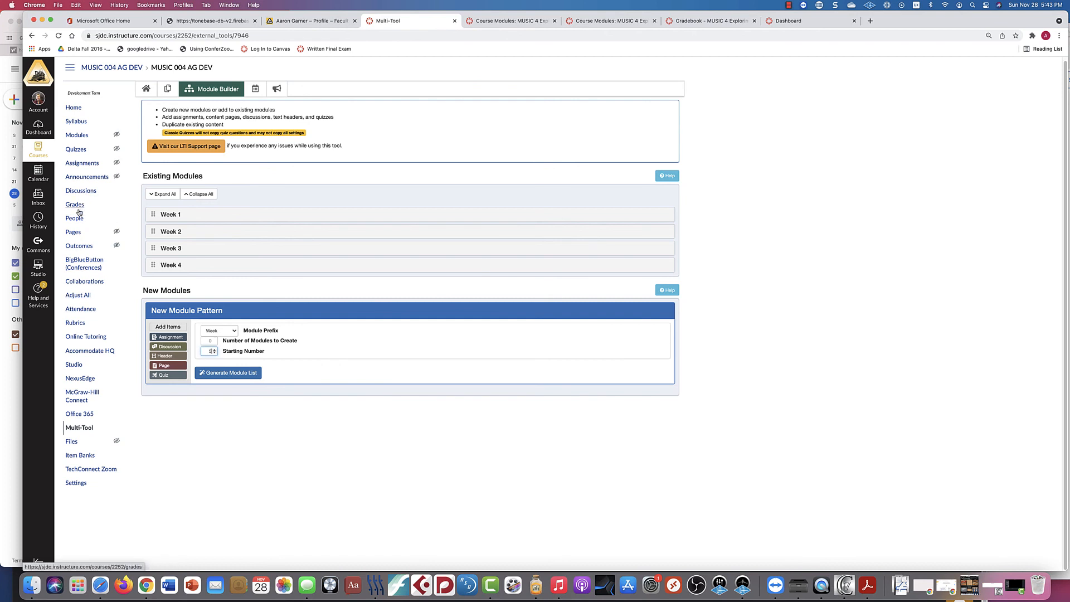
Open the course's Modules page and look over the items in the Week 1 to Week 4 modules.
left_click(77, 136)
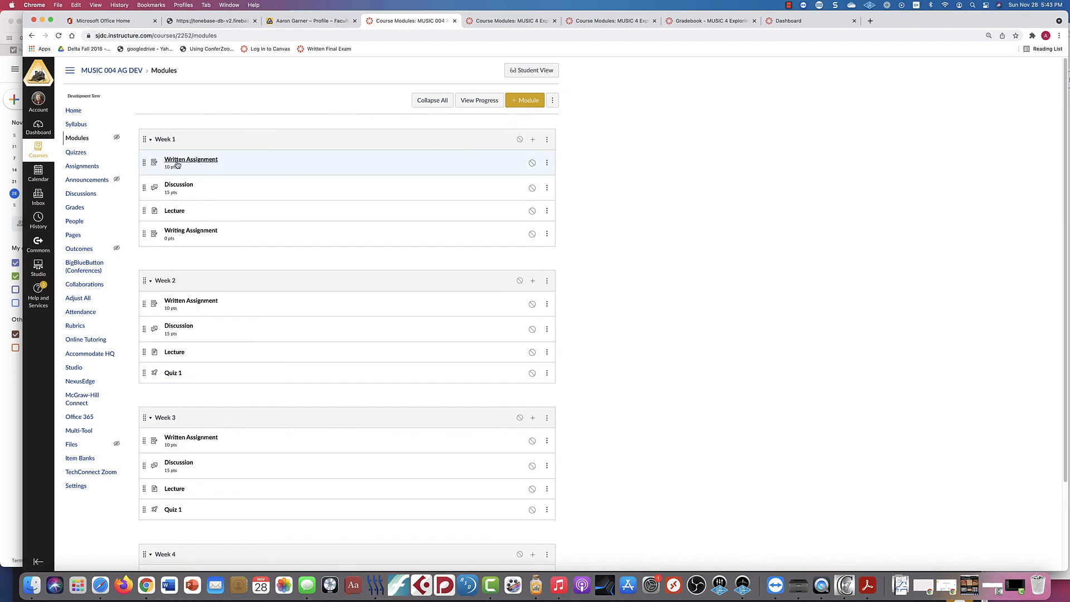
scroll(223, 423, "down", 3)
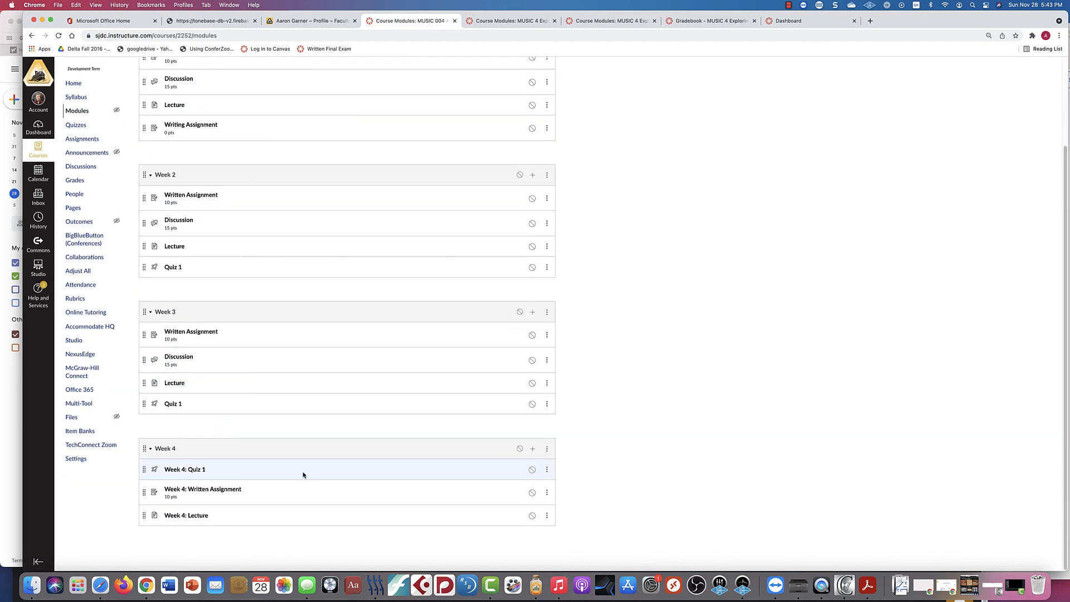